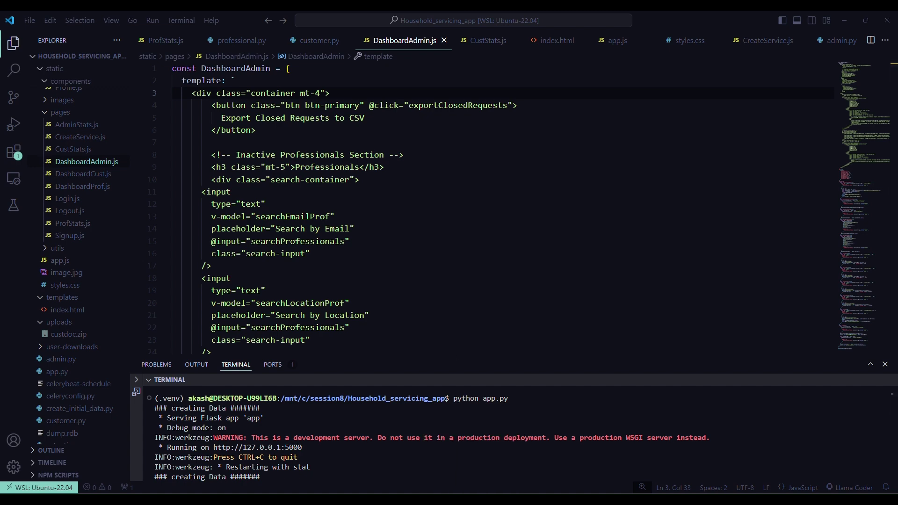
- Switch from VS Code to the browser showing the app at 127.0.0.1:5000
{"action": "key", "text": "alt+Tab"}
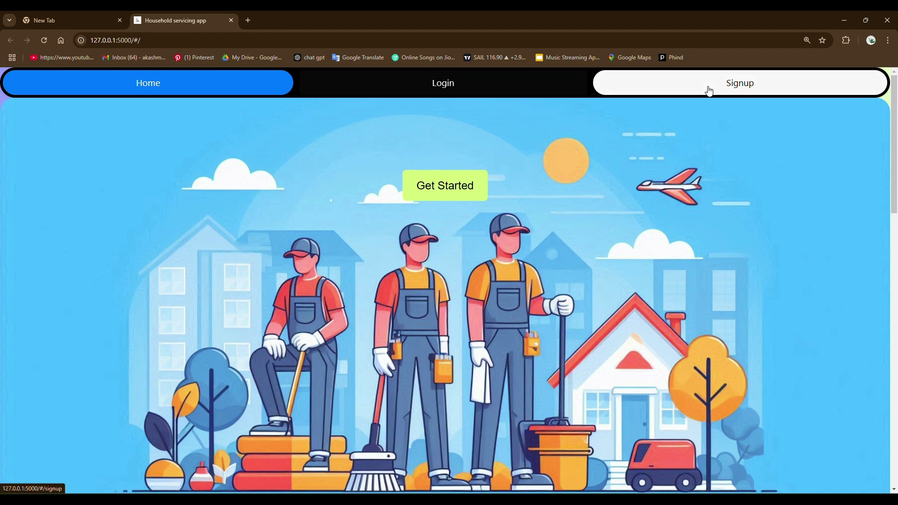
- Open the Sign Up form and choose Customer as the account role
{"action": "left_click", "coordinate": [437, 191]}
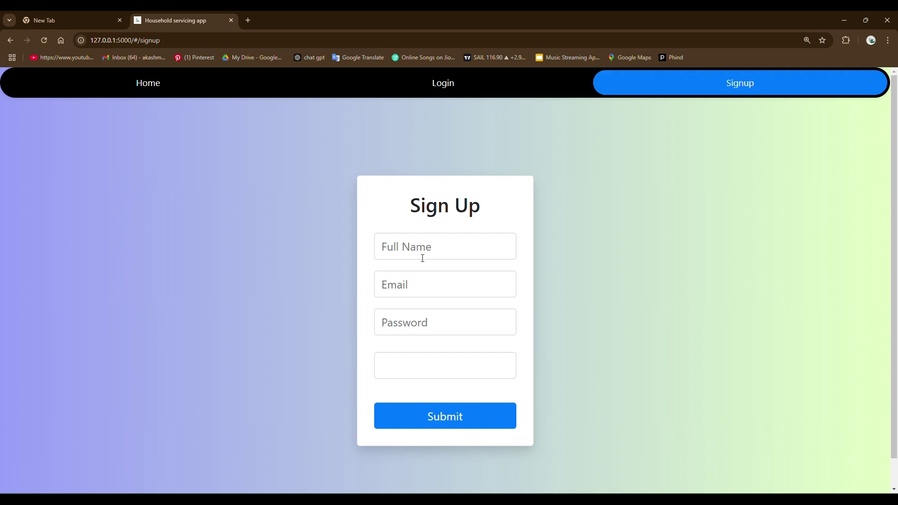
{"action": "left_click", "coordinate": [478, 365]}
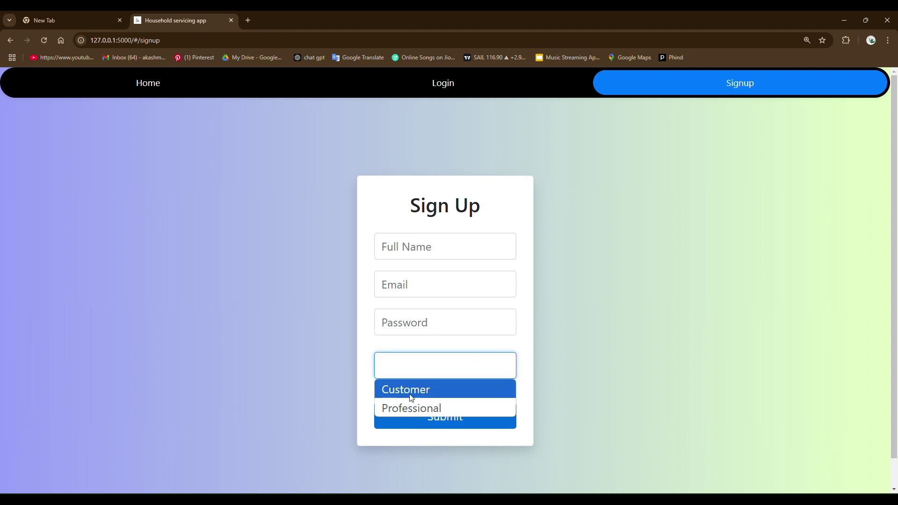
{"action": "left_click", "coordinate": [434, 390]}
{"action": "scroll", "coordinate": [435, 391], "scroll_direction": "down", "scroll_amount": 2}
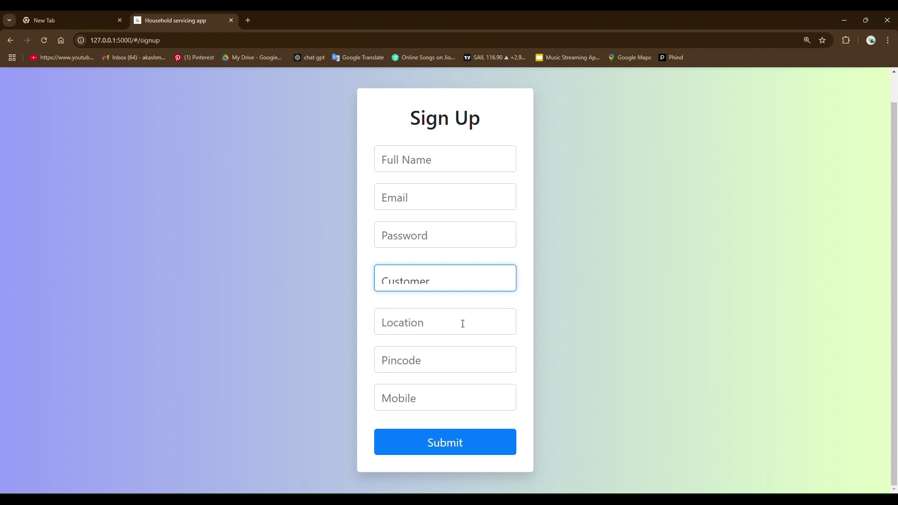
- Change the account role to Professional, revealing service type and experience fields
{"action": "left_click", "coordinate": [472, 281]}
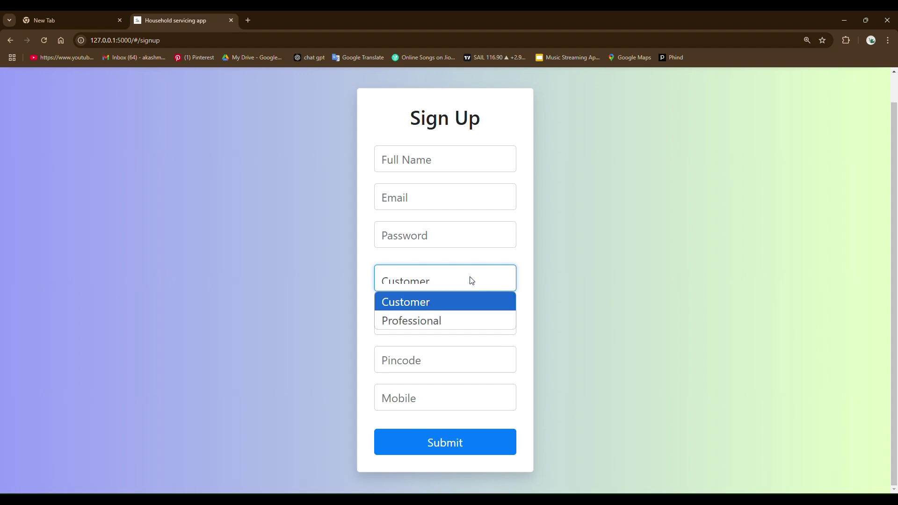
{"action": "left_click", "coordinate": [430, 319]}
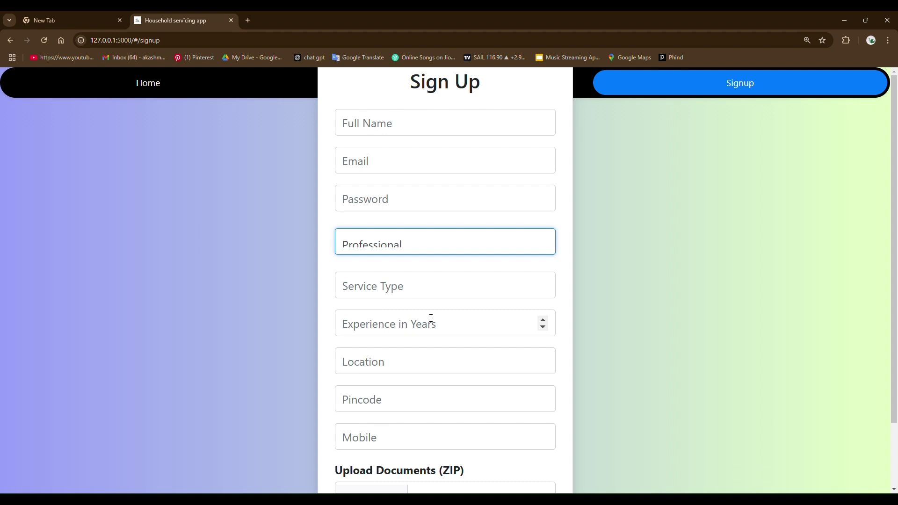
{"action": "scroll", "coordinate": [431, 318], "scroll_direction": "down", "scroll_amount": 2}
{"action": "scroll", "coordinate": [437, 280], "scroll_direction": "up", "scroll_amount": 2}
{"action": "left_click", "coordinate": [420, 244]}
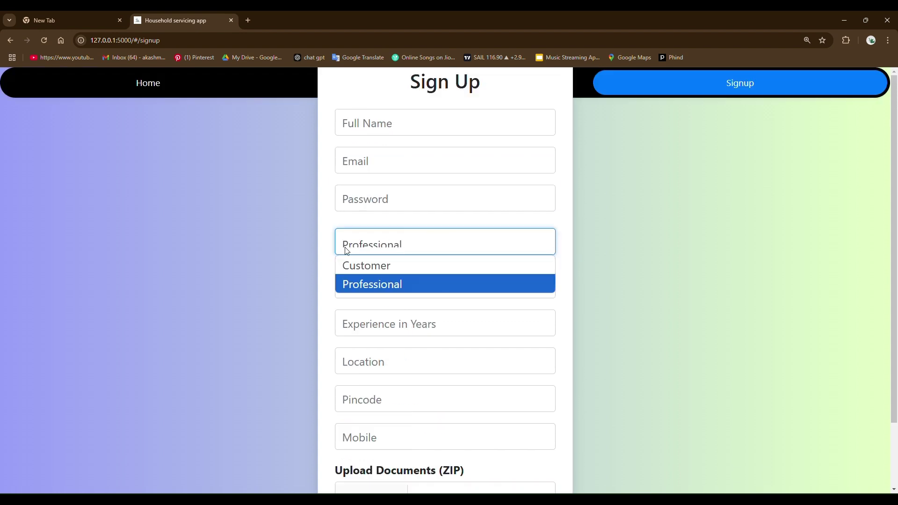
{"action": "left_click", "coordinate": [272, 254]}
{"action": "left_click", "coordinate": [273, 255]}
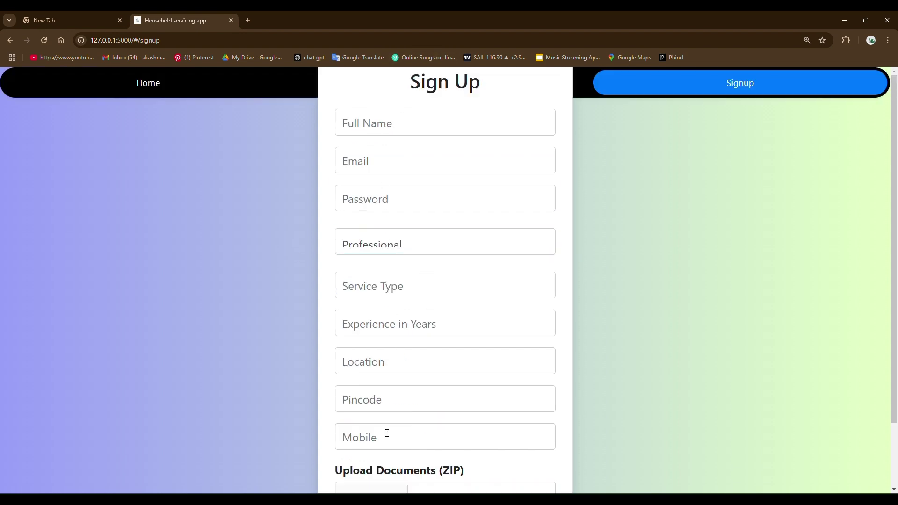
- Enter the professional's full name, e-mail address (via autofill) and account password
{"action": "scroll", "coordinate": [435, 377], "scroll_direction": "down", "scroll_amount": 2}
{"action": "scroll", "coordinate": [473, 226], "scroll_direction": "up", "scroll_amount": 2}
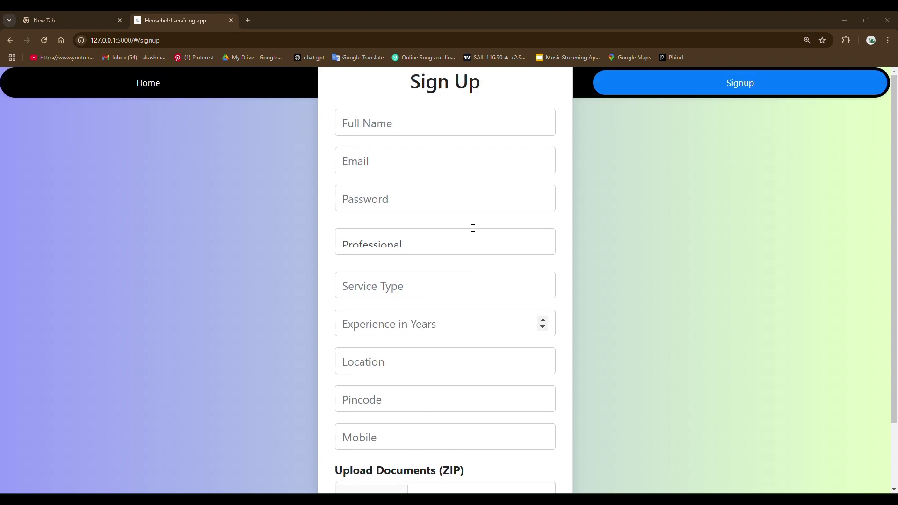
{"action": "left_click", "coordinate": [443, 124]}
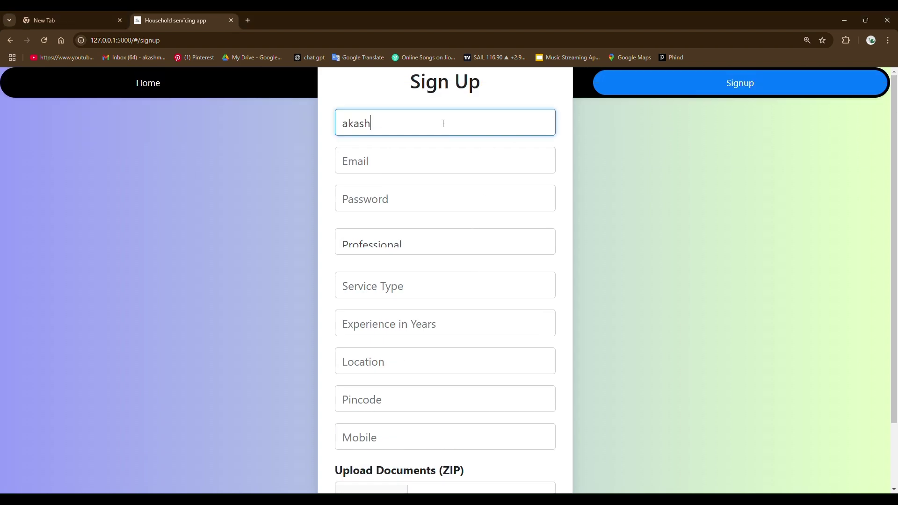
{"action": "left_click", "coordinate": [414, 163]}
{"action": "type", "text": "akas"}
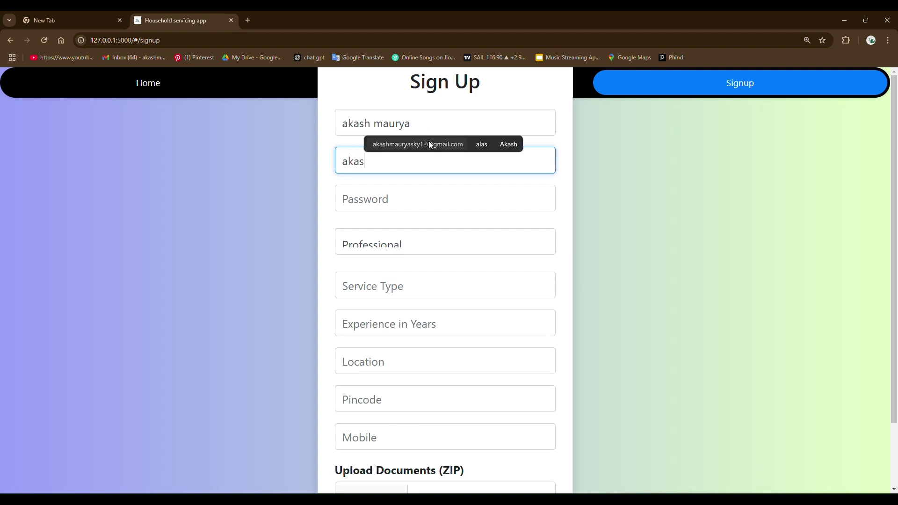
{"action": "left_click", "coordinate": [423, 144]}
{"action": "left_click", "coordinate": [414, 203]}
{"action": "type", "text": "1234"}
- Set service type electrician, 2 years' experience, location varanasi, plus the pincode and mobile number
{"action": "left_click", "coordinate": [392, 286]}
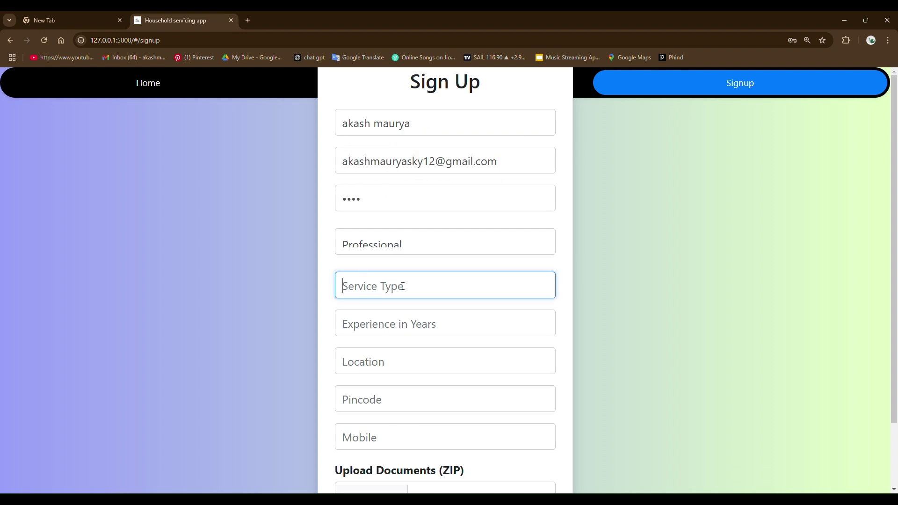
{"action": "left_click", "coordinate": [410, 328]}
{"action": "left_click", "coordinate": [355, 328]}
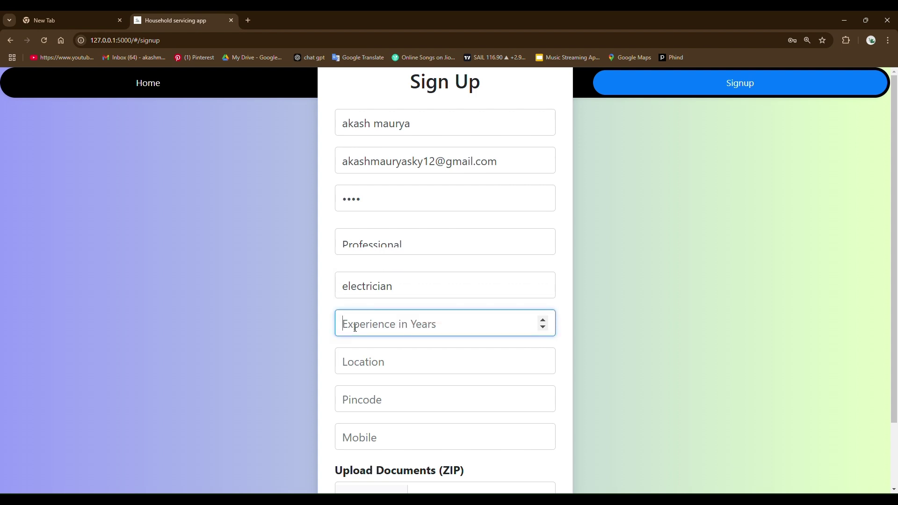
{"action": "type", "text": "2"}
{"action": "left_click", "coordinate": [369, 364]}
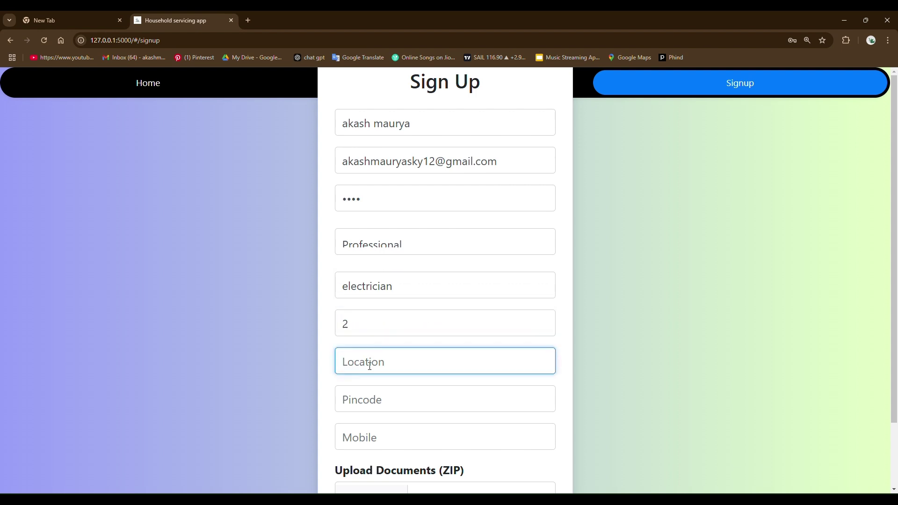
{"action": "type", "text": "varanasi"}
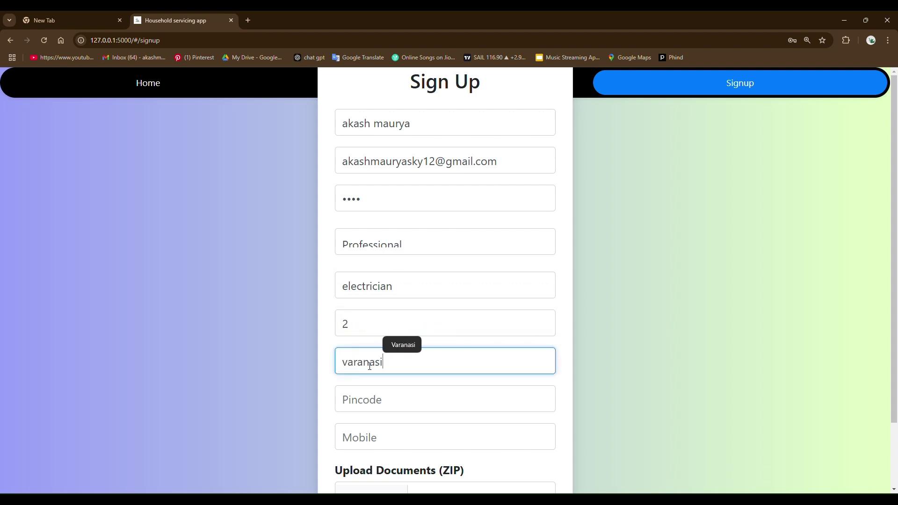
{"action": "left_click", "coordinate": [397, 399]}
{"action": "left_click", "coordinate": [406, 426]}
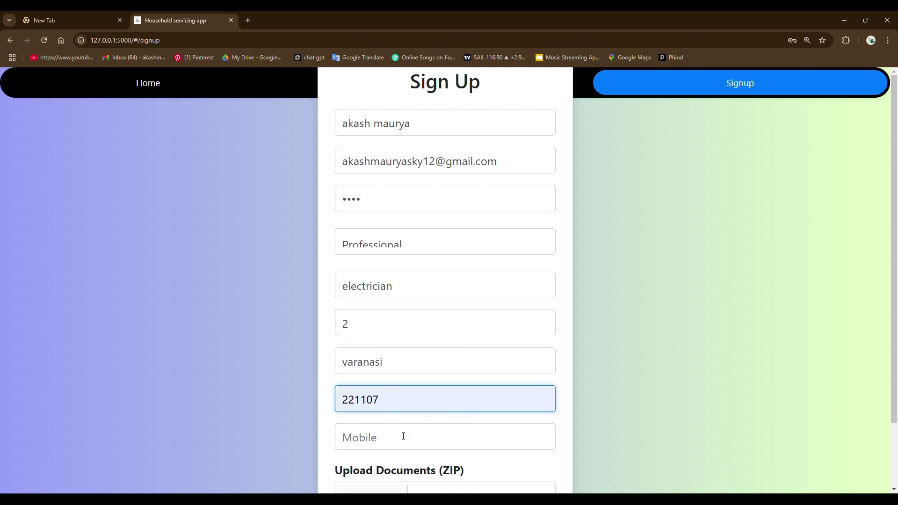
{"action": "left_click", "coordinate": [403, 436]}
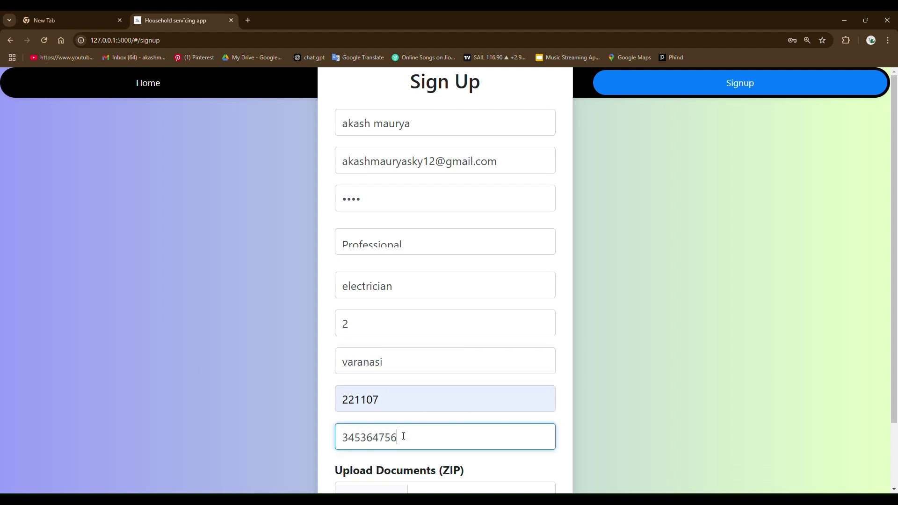
- Attach custdoc.zip as the professional's documents and submit the signup
{"action": "scroll", "coordinate": [391, 437], "scroll_direction": "down", "scroll_amount": 2}
{"action": "left_click", "coordinate": [375, 423]}
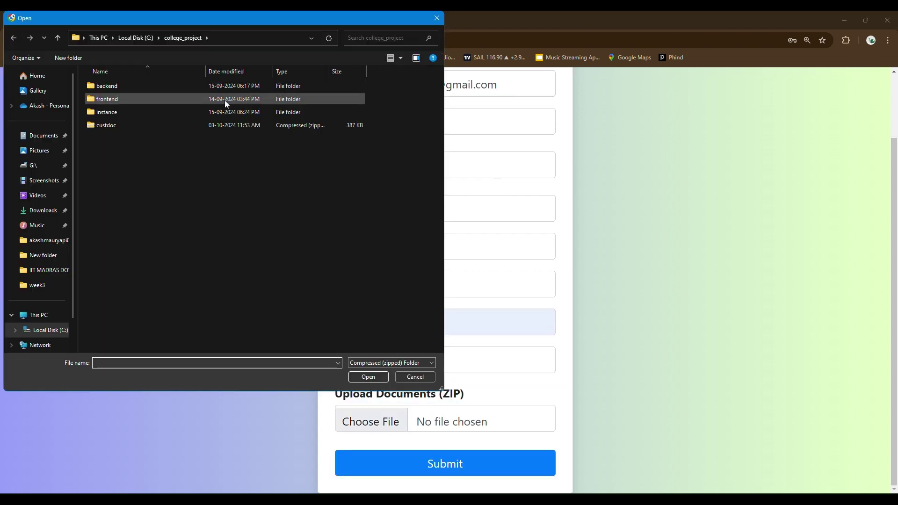
{"action": "double_click", "coordinate": [108, 127]}
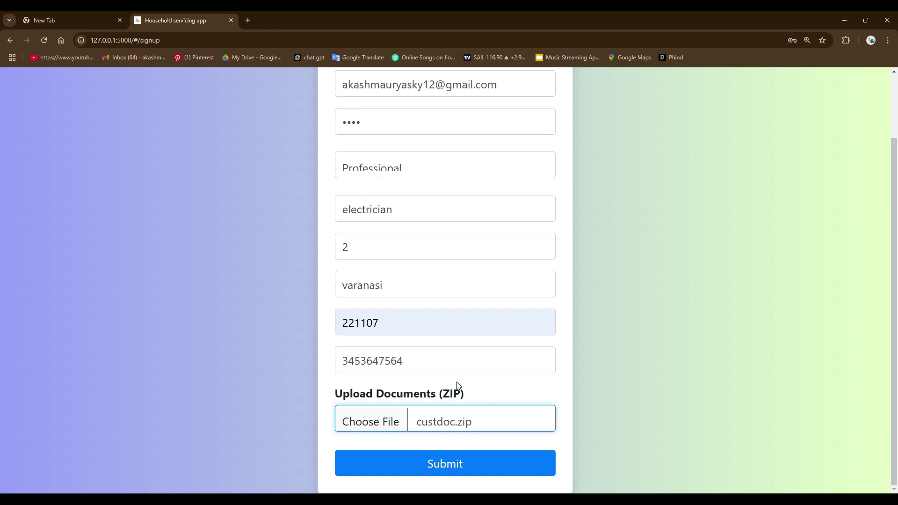
{"action": "left_click", "coordinate": [439, 470]}
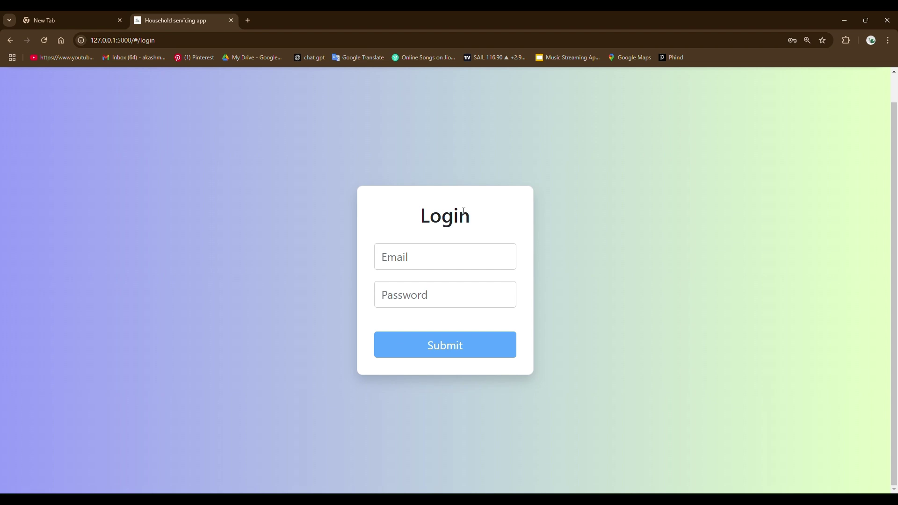
- Log in with the new professional's autofilled e-mail and password
{"action": "left_click", "coordinate": [450, 254]}
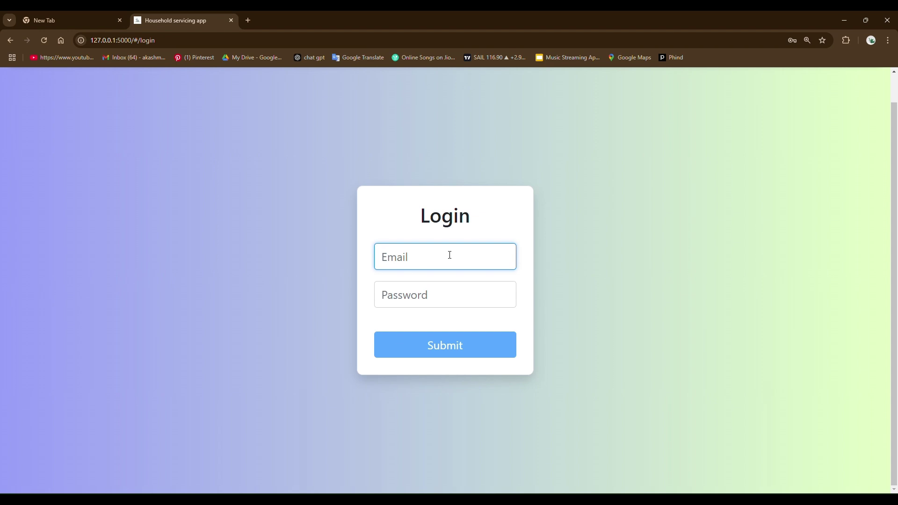
{"action": "type", "text": "akas"}
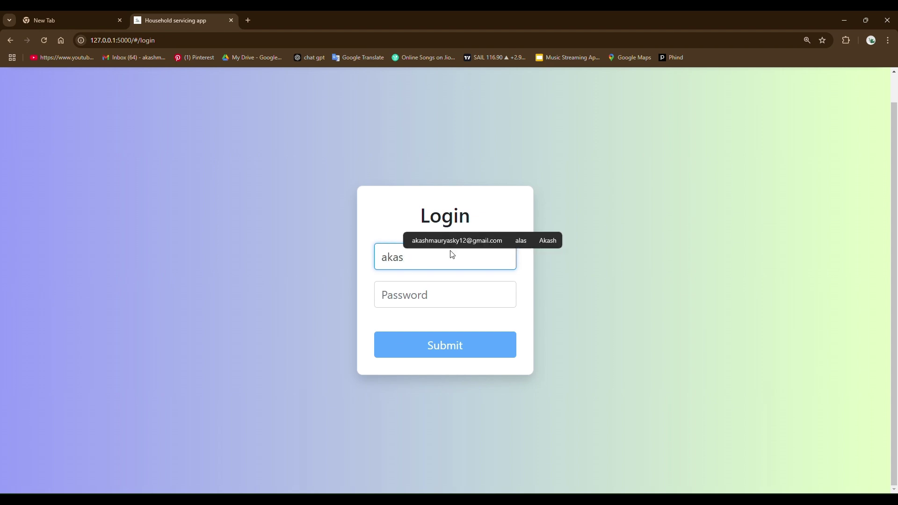
{"action": "left_click", "coordinate": [462, 240]}
{"action": "left_click", "coordinate": [449, 290]}
{"action": "type", "text": "1234"}
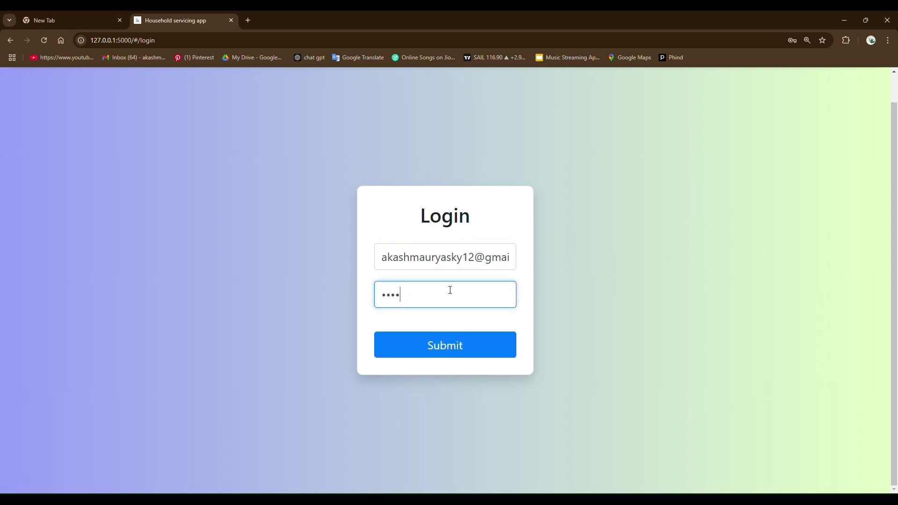
{"action": "left_click", "coordinate": [453, 345]}
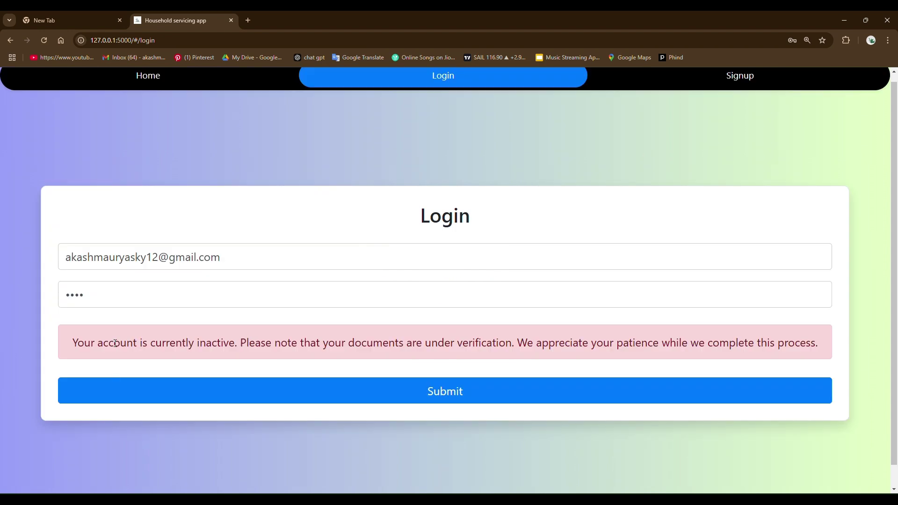
- Highlight the inactive-account, under-verification and patience parts of the login message
{"action": "left_click_drag", "start_coordinate": [93, 343], "coordinate": [238, 355]}
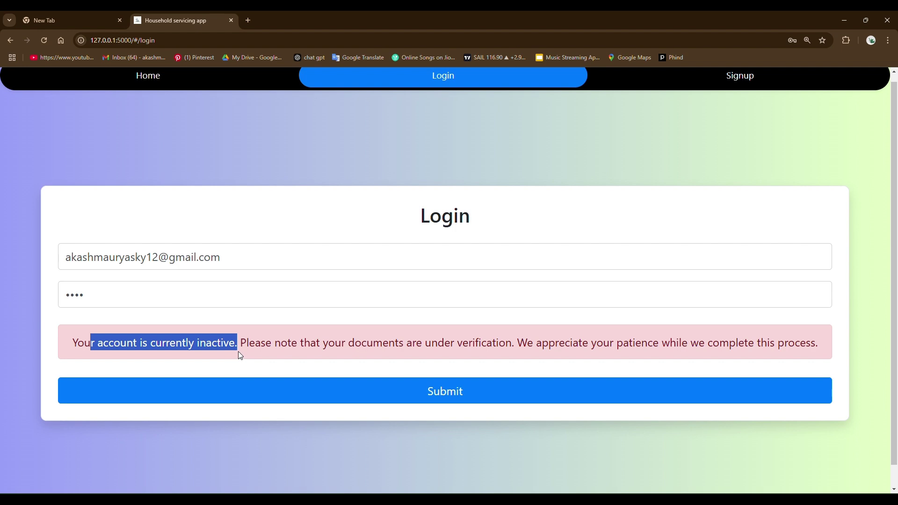
{"action": "left_click_drag", "start_coordinate": [425, 343], "coordinate": [522, 345]}
{"action": "left_click_drag", "start_coordinate": [719, 343], "coordinate": [609, 355]}
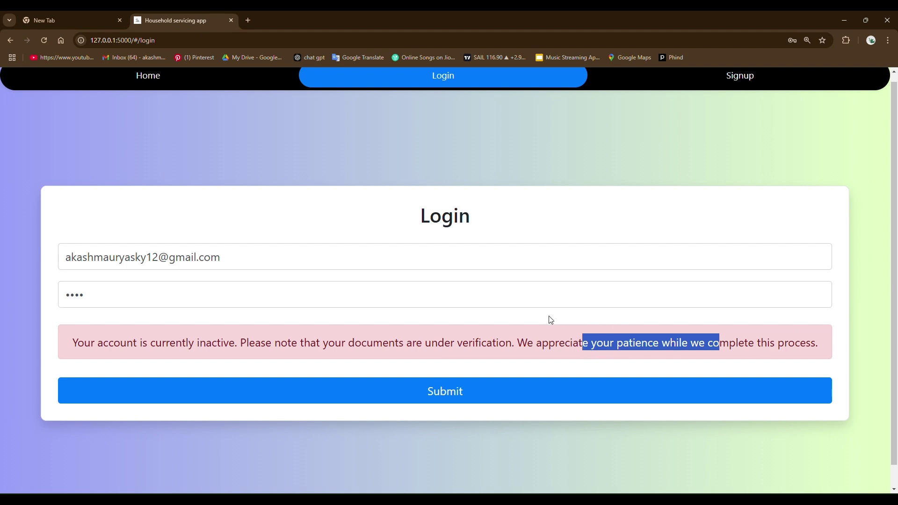
{"action": "left_click", "coordinate": [476, 216]}
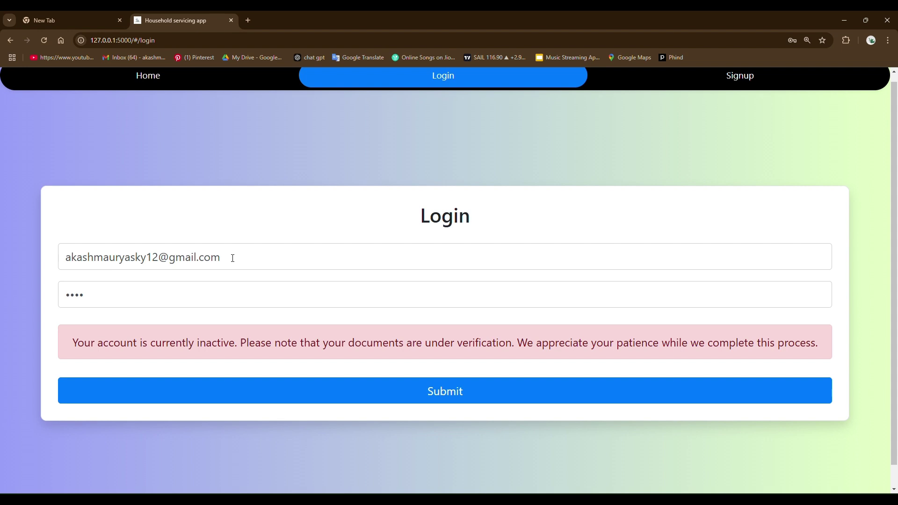
{"action": "left_click_drag", "start_coordinate": [233, 257], "coordinate": [60, 257]}
{"action": "type", "text": "a"}
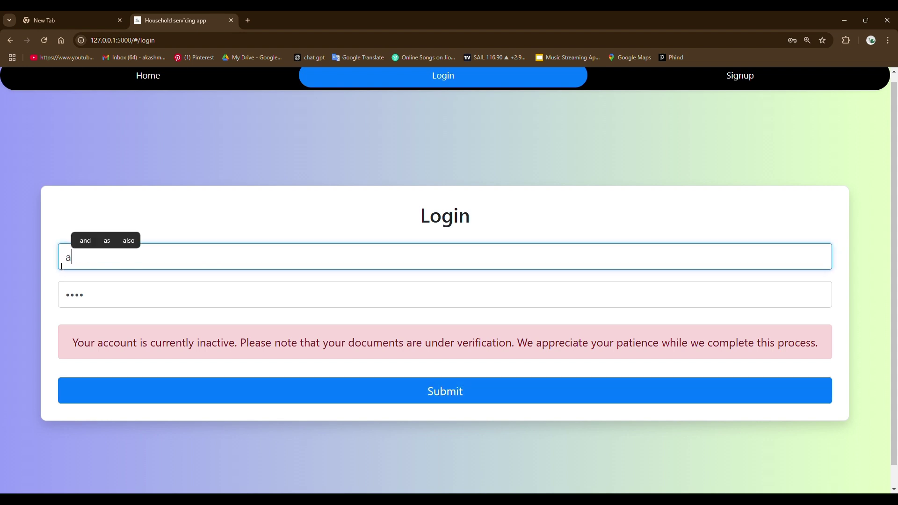
{"action": "type", "text": "dmin"}
{"action": "left_click", "coordinate": [397, 394]}
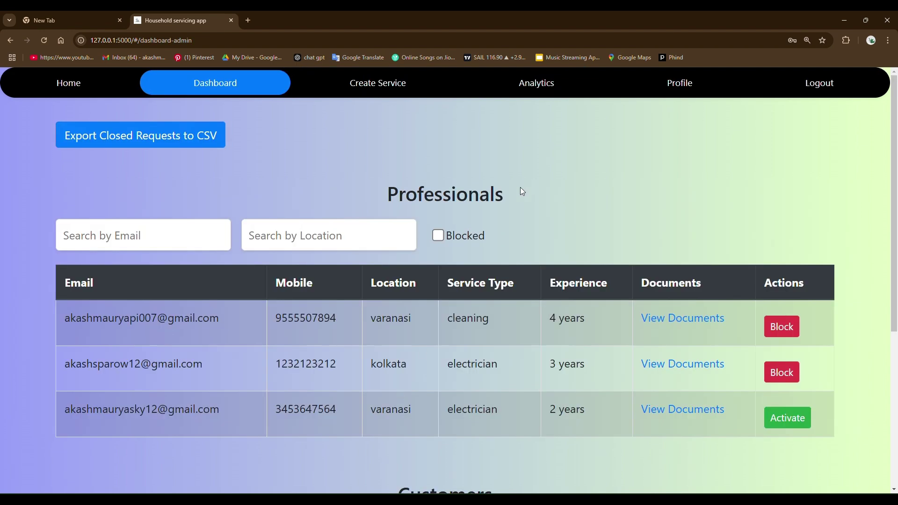
{"action": "scroll", "coordinate": [469, 222], "scroll_direction": "down", "scroll_amount": 5}
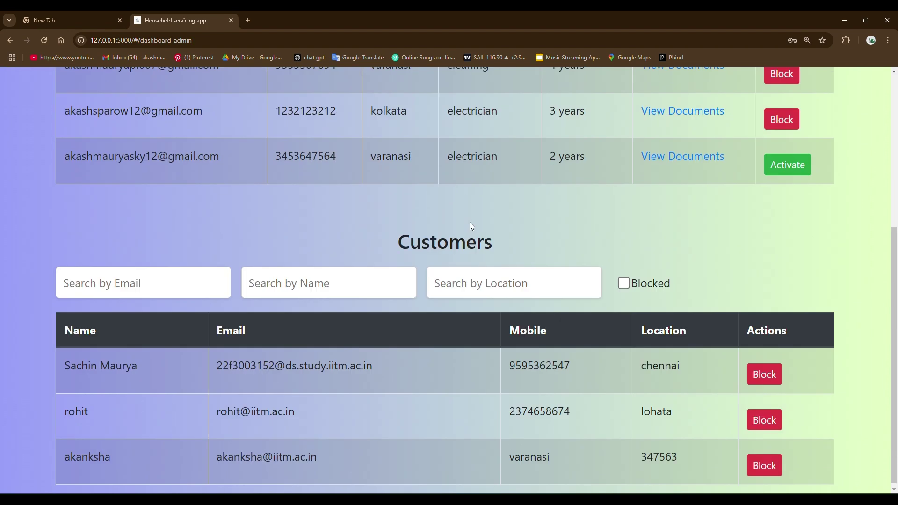
{"action": "scroll", "coordinate": [470, 223], "scroll_direction": "up", "scroll_amount": 5}
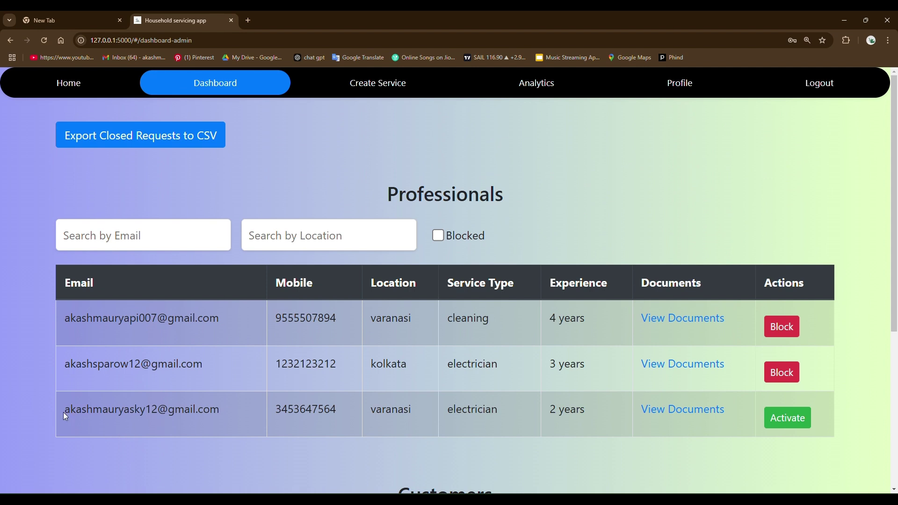
{"action": "left_click_drag", "start_coordinate": [65, 416], "coordinate": [235, 417]}
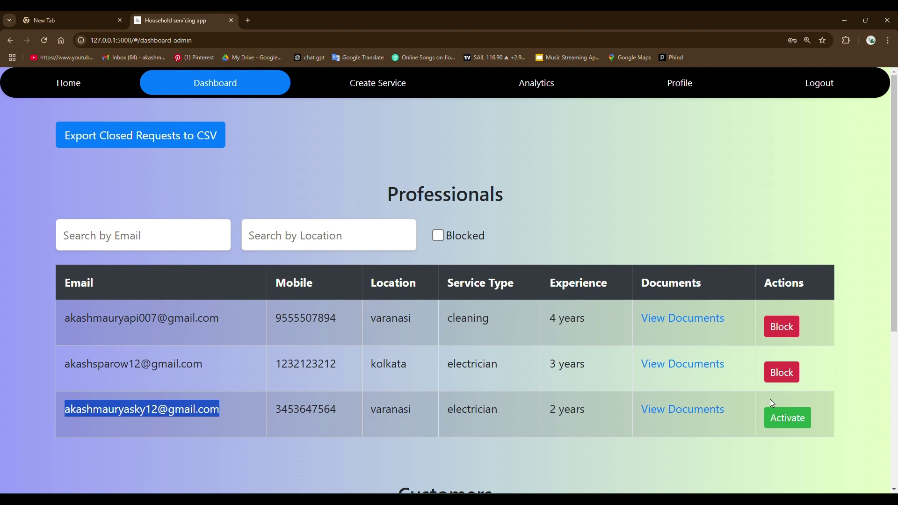
- Activate the third professional's account and reload the dashboard
{"action": "left_click", "coordinate": [791, 416]}
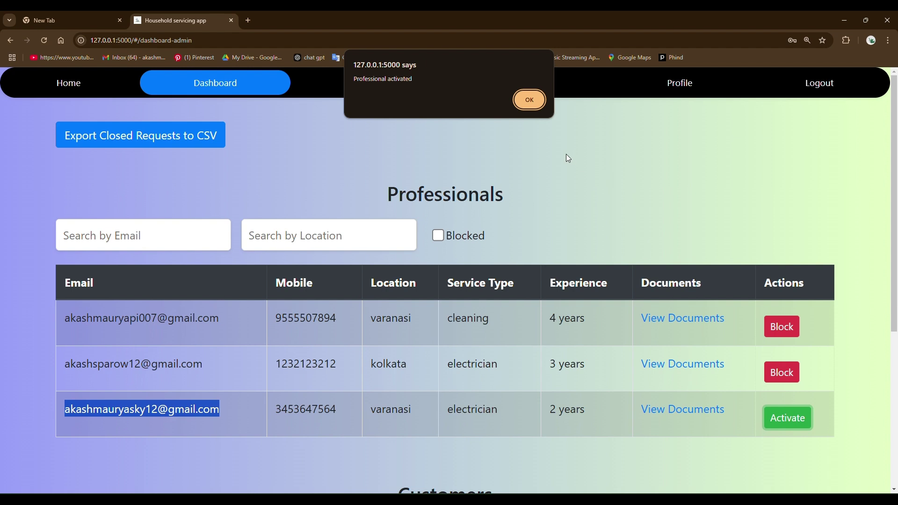
{"action": "left_click", "coordinate": [529, 101]}
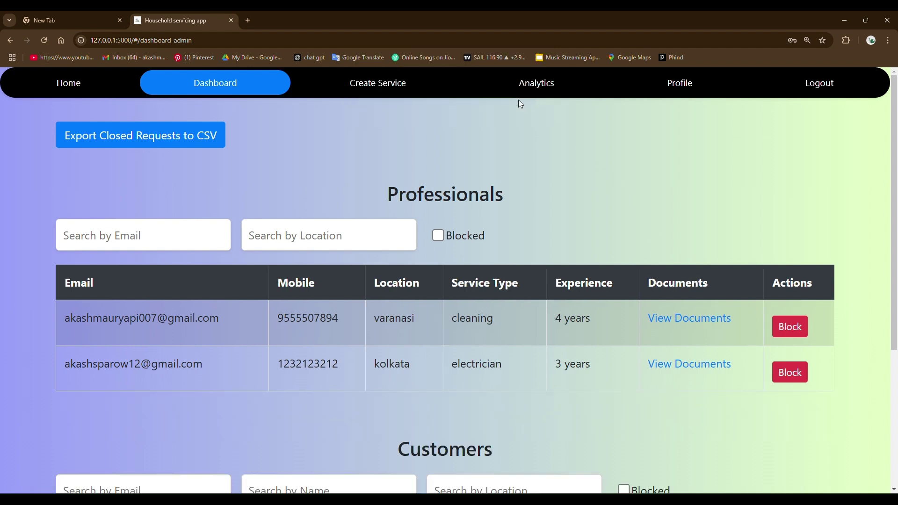
{"action": "left_click", "coordinate": [47, 41]}
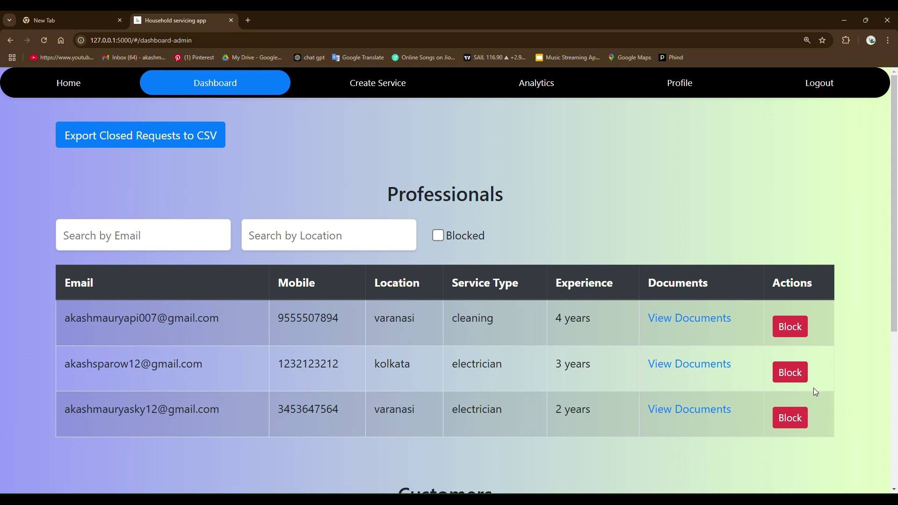
- Block the varanasi electrician professional, then unblock them again
{"action": "left_click", "coordinate": [792, 413]}
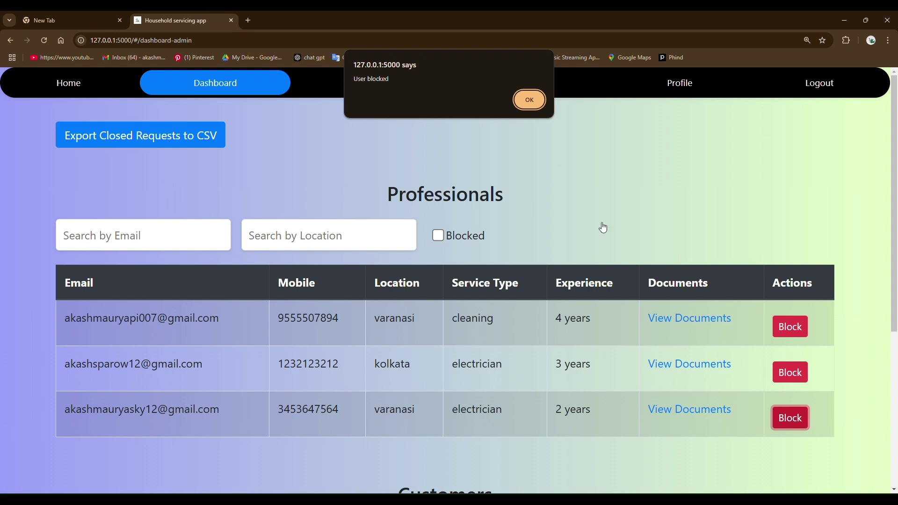
{"action": "left_click", "coordinate": [529, 100]}
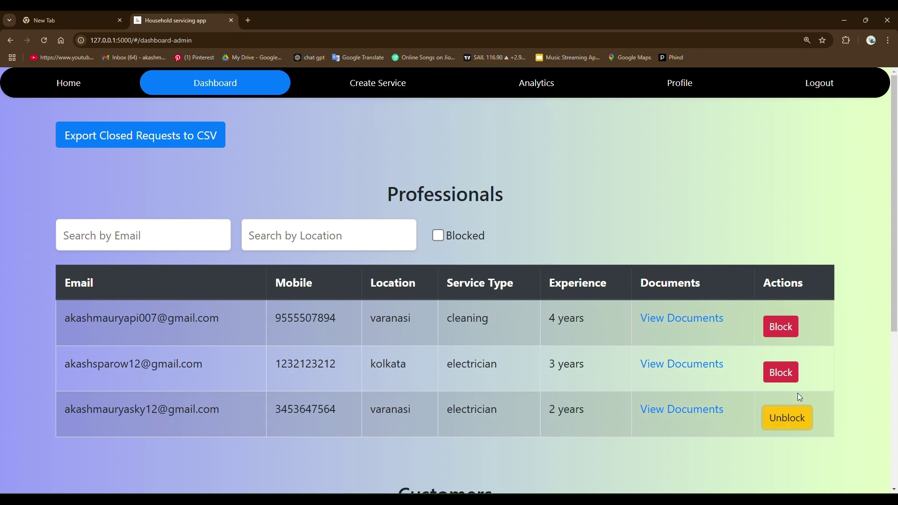
{"action": "left_click", "coordinate": [772, 411]}
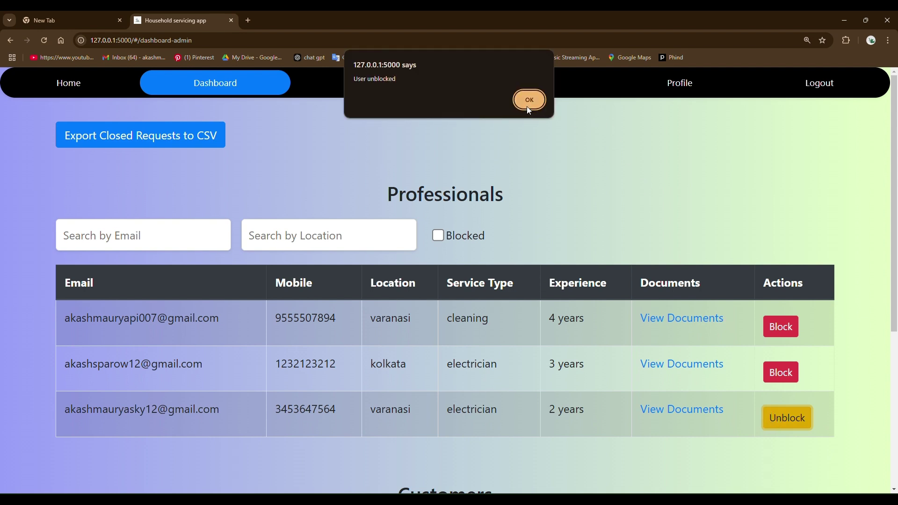
{"action": "left_click", "coordinate": [529, 100]}
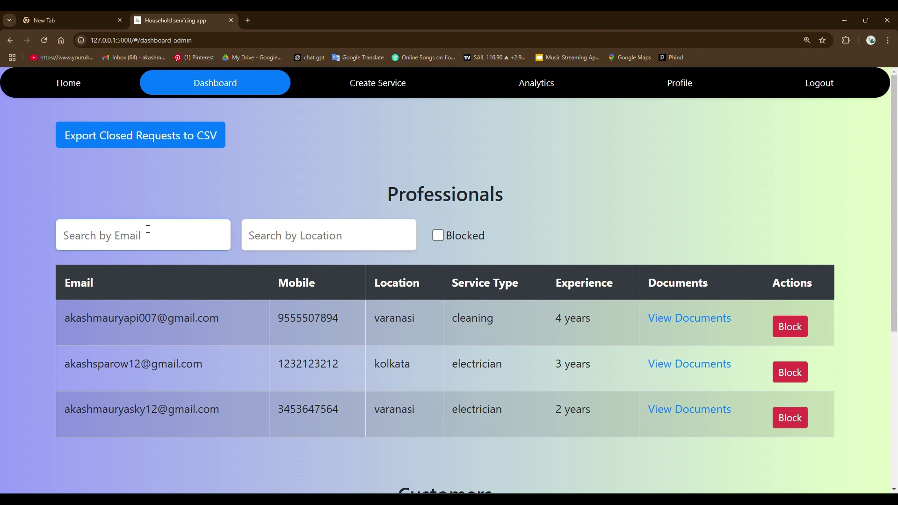
- Type 'vara' into the professionals' Search by Location box
{"action": "left_click", "coordinate": [299, 236]}
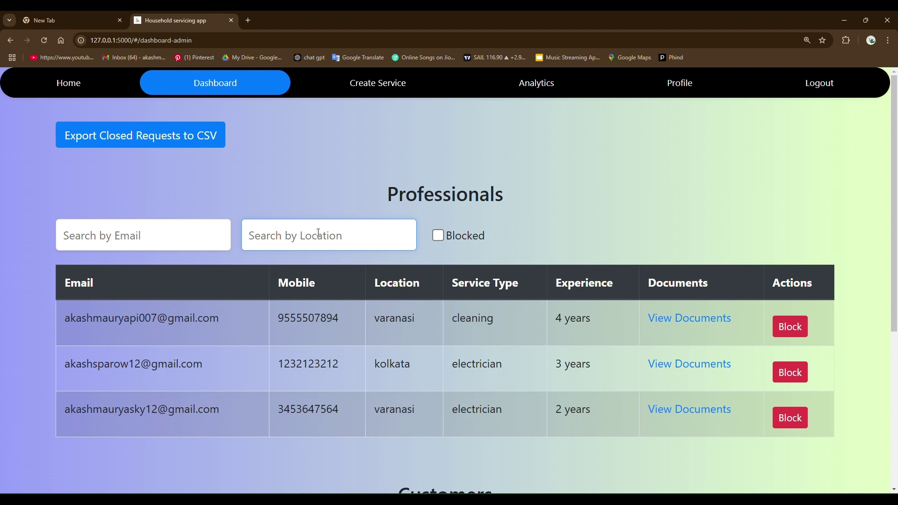
{"action": "type", "text": "vara"}
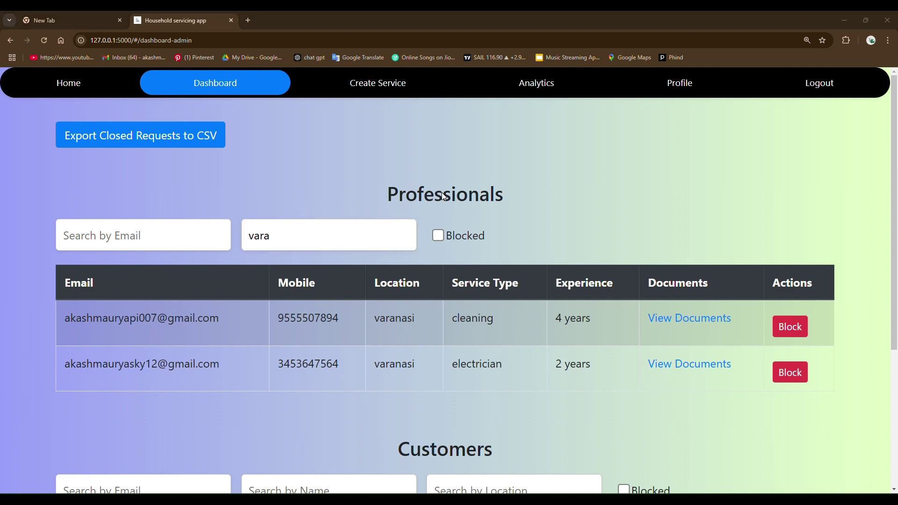
- Block the lohata customer and toggle the Blocked-only filter on and off
{"action": "scroll", "coordinate": [444, 195], "scroll_direction": "down", "scroll_amount": 3}
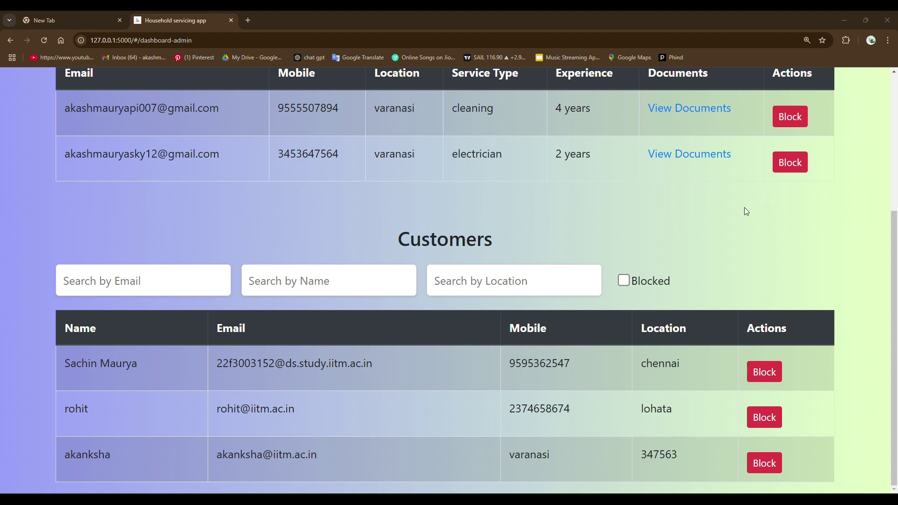
{"action": "scroll", "coordinate": [661, 220], "scroll_direction": "up", "scroll_amount": 3}
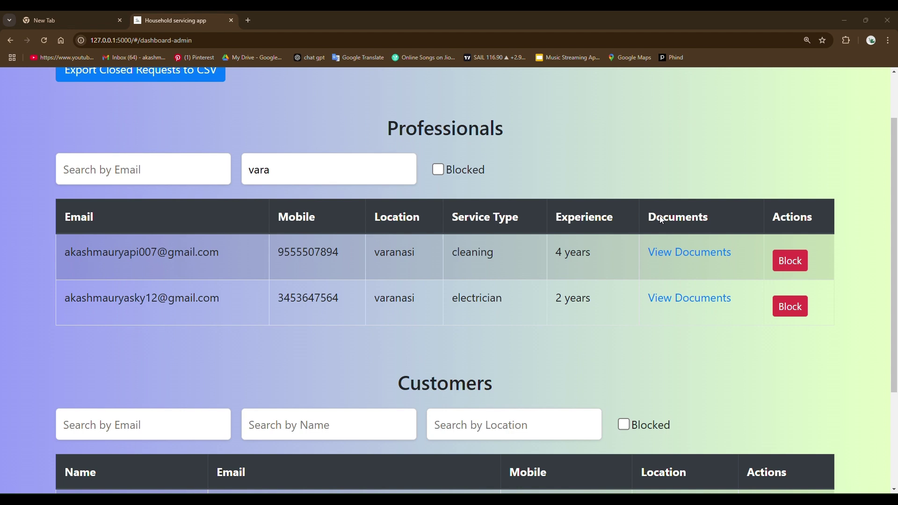
{"action": "scroll", "coordinate": [661, 220], "scroll_direction": "down", "scroll_amount": 3}
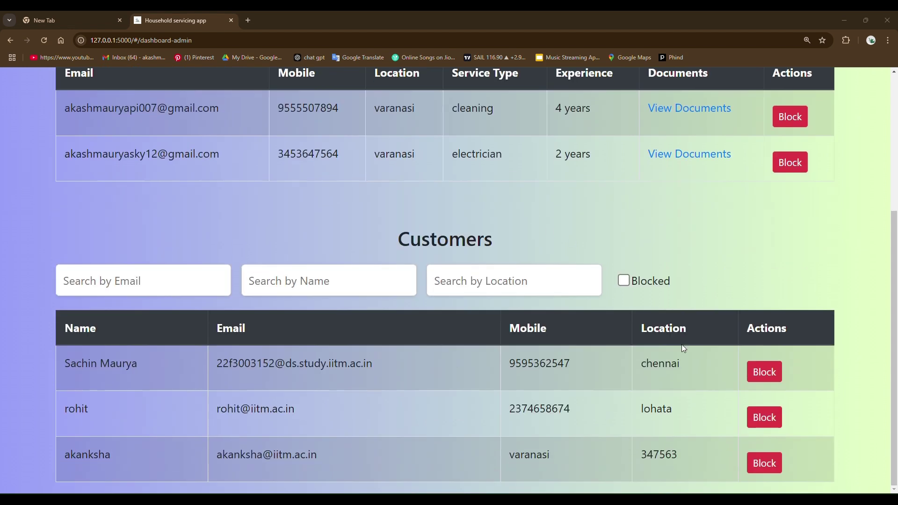
{"action": "left_click", "coordinate": [767, 417]}
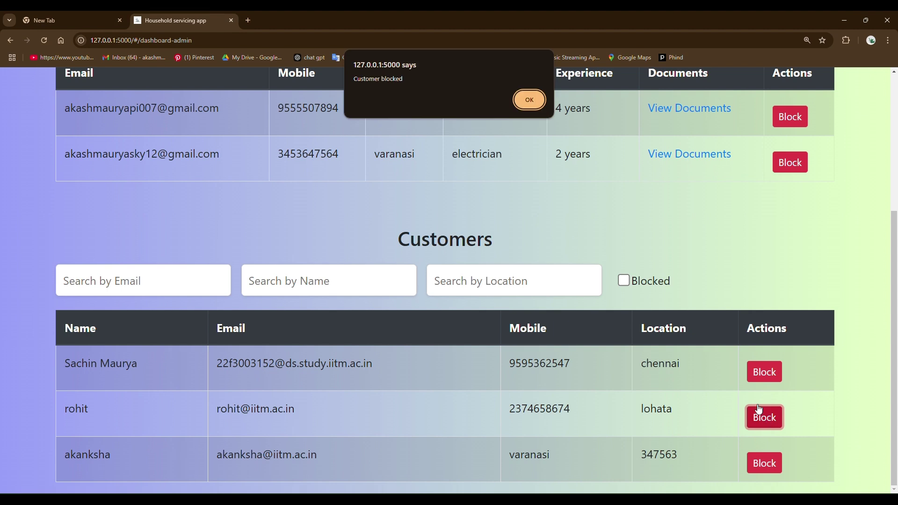
{"action": "left_click", "coordinate": [537, 98]}
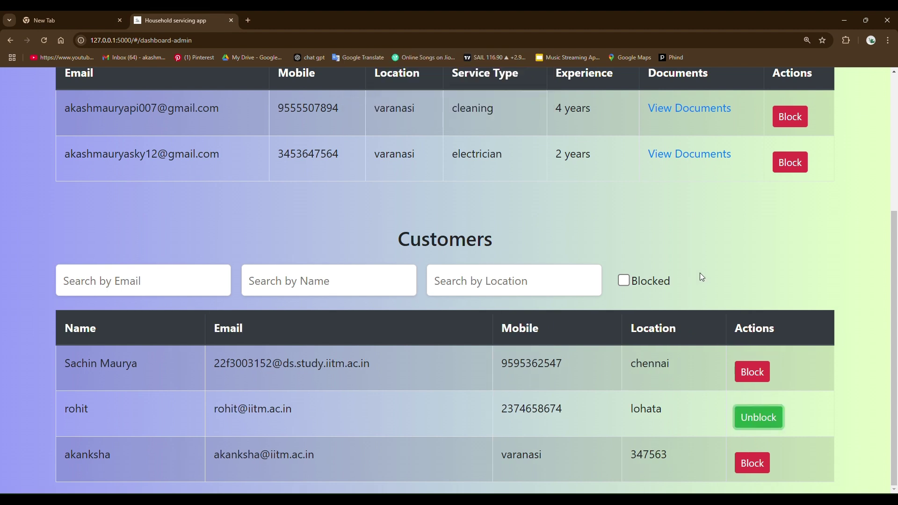
{"action": "left_click", "coordinate": [624, 280]}
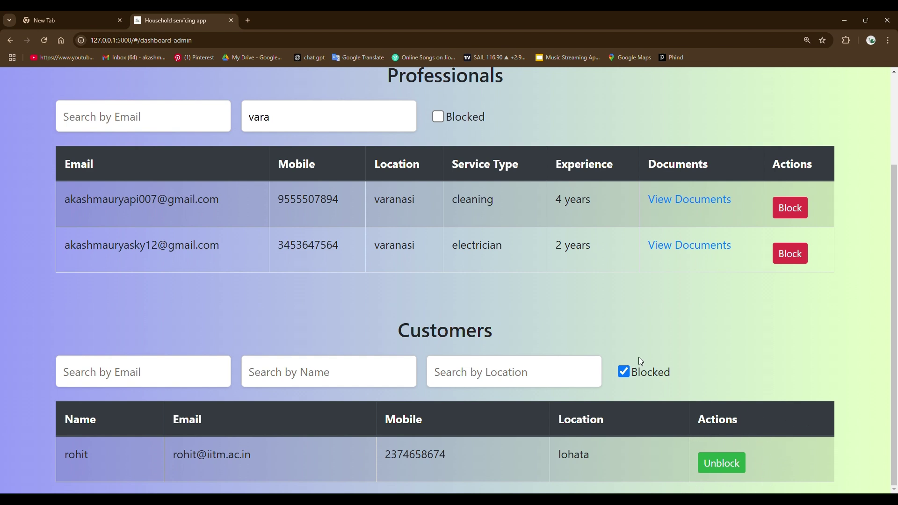
{"action": "left_click", "coordinate": [625, 370]}
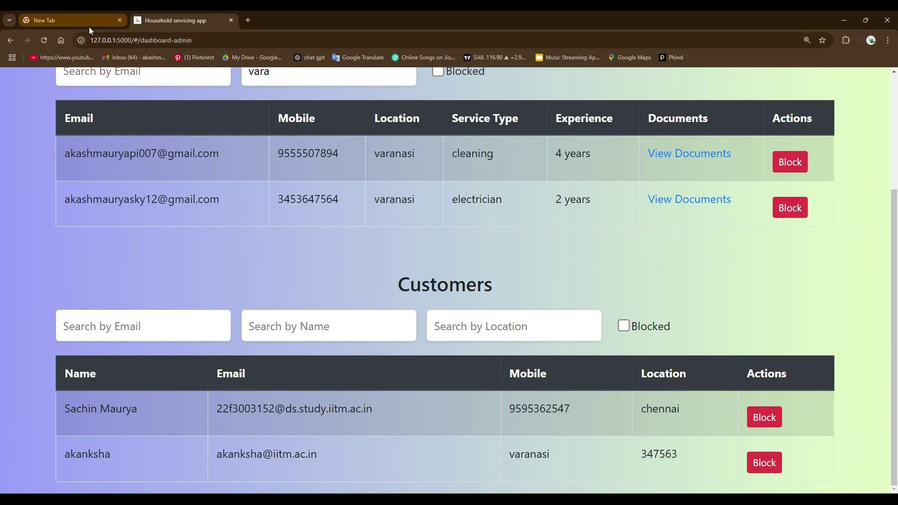
{"action": "left_click", "coordinate": [43, 40]}
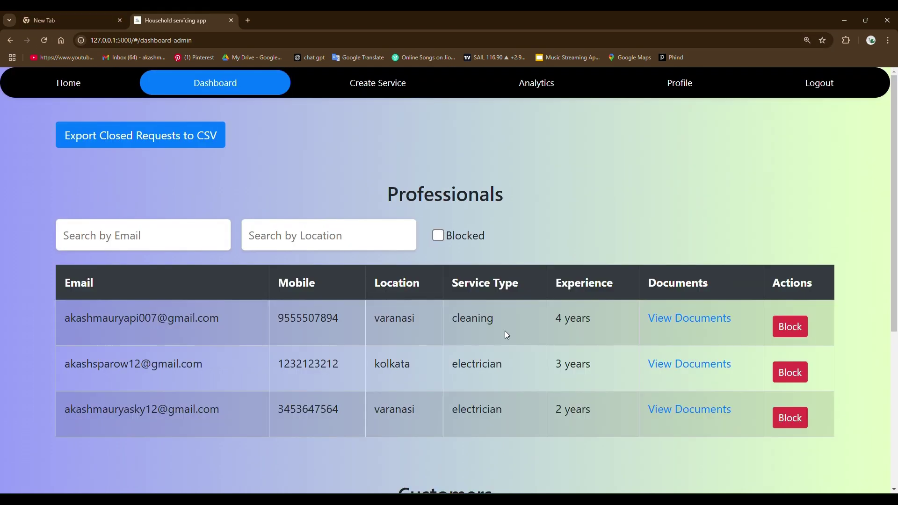
{"action": "scroll", "coordinate": [504, 330], "scroll_direction": "down", "scroll_amount": 5}
{"action": "left_click", "coordinate": [758, 417]}
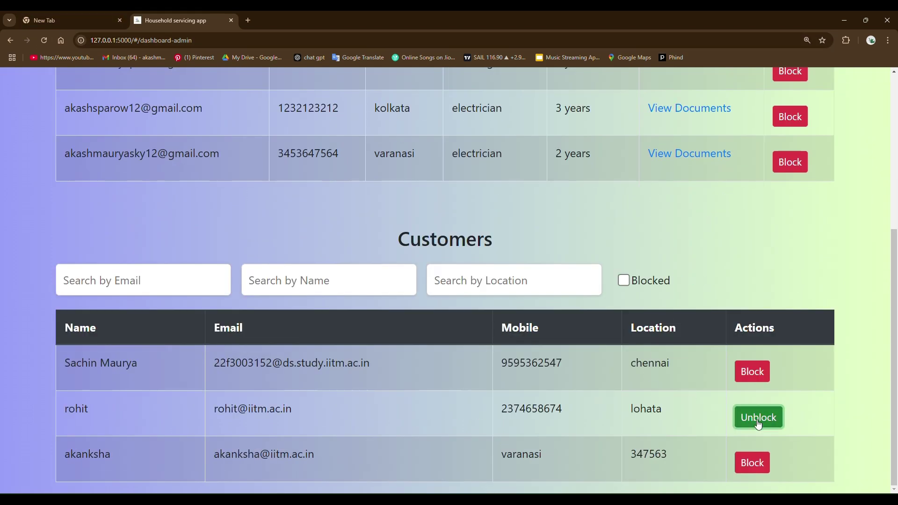
{"action": "left_click", "coordinate": [537, 103]}
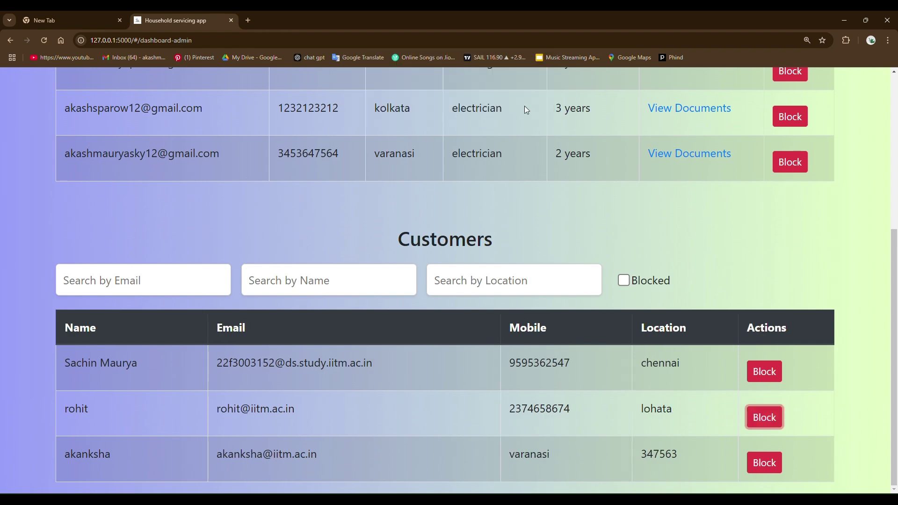
{"action": "scroll", "coordinate": [352, 218], "scroll_direction": "up", "scroll_amount": 5}
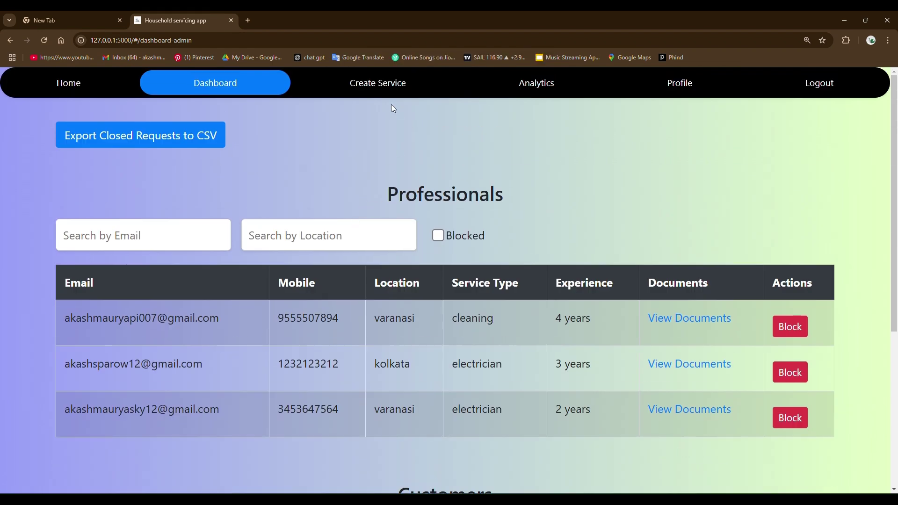
- On the services page, start a new service named plumber
{"action": "left_click", "coordinate": [371, 89]}
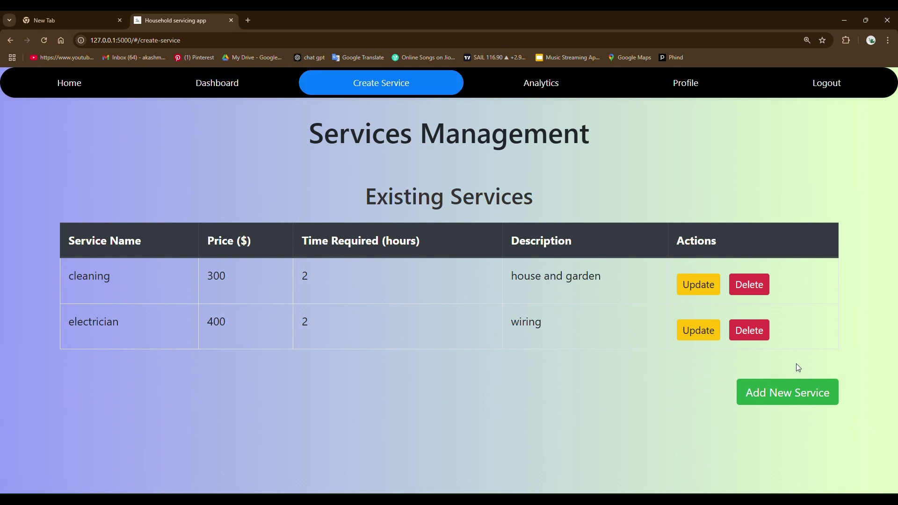
{"action": "left_click", "coordinate": [773, 393]}
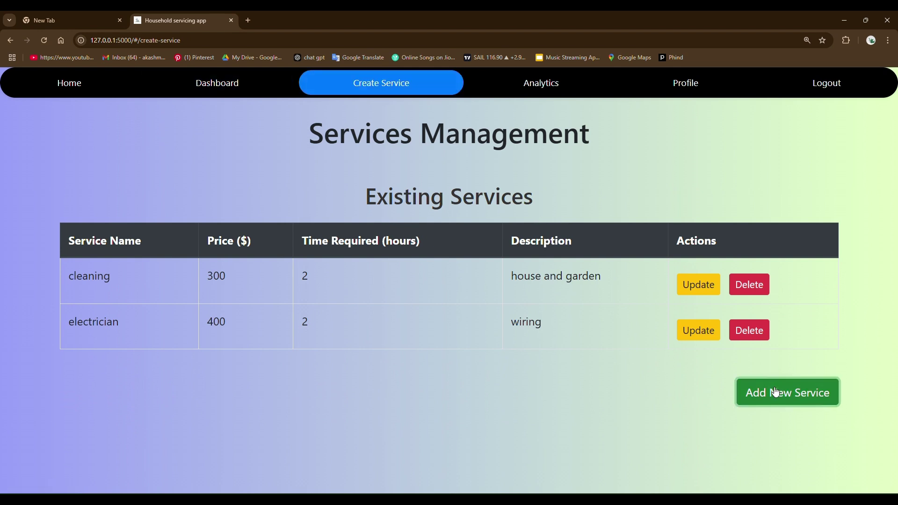
{"action": "left_click", "coordinate": [385, 183]}
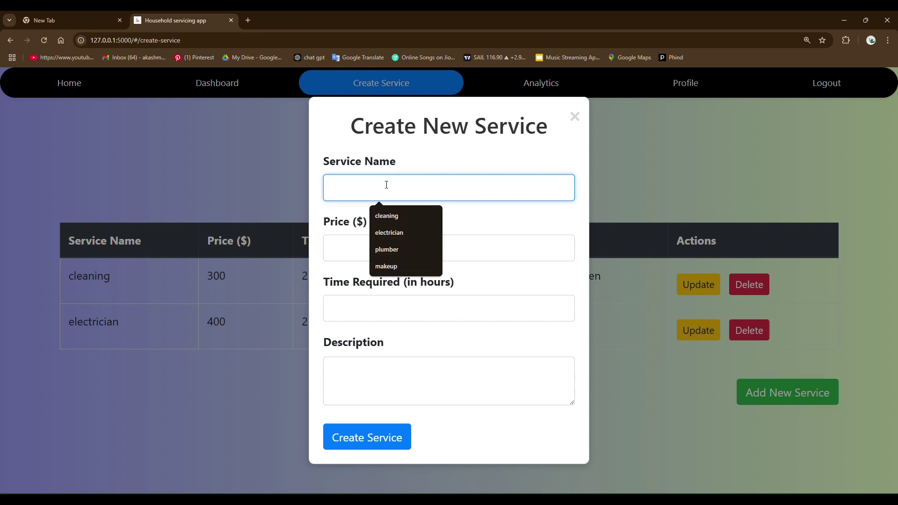
{"action": "left_click", "coordinate": [396, 251]}
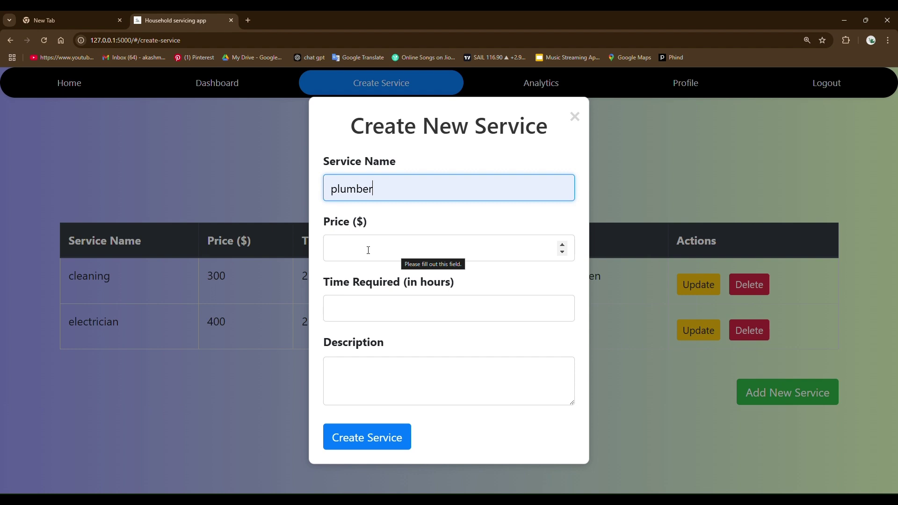
- Give it price 200, 4 hours and description 'garden and home', then create it
{"action": "left_click", "coordinate": [380, 250]}
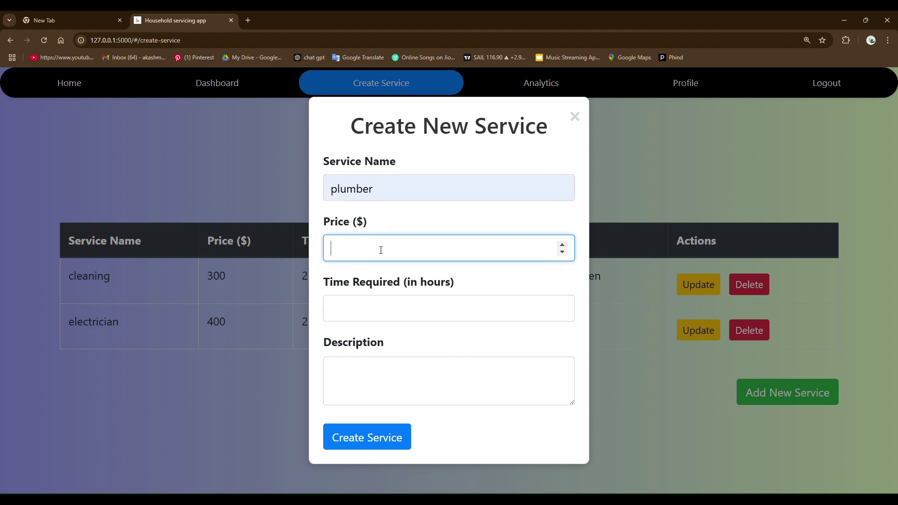
{"action": "type", "text": "200"}
{"action": "left_click", "coordinate": [388, 305]}
{"action": "type", "text": "4"}
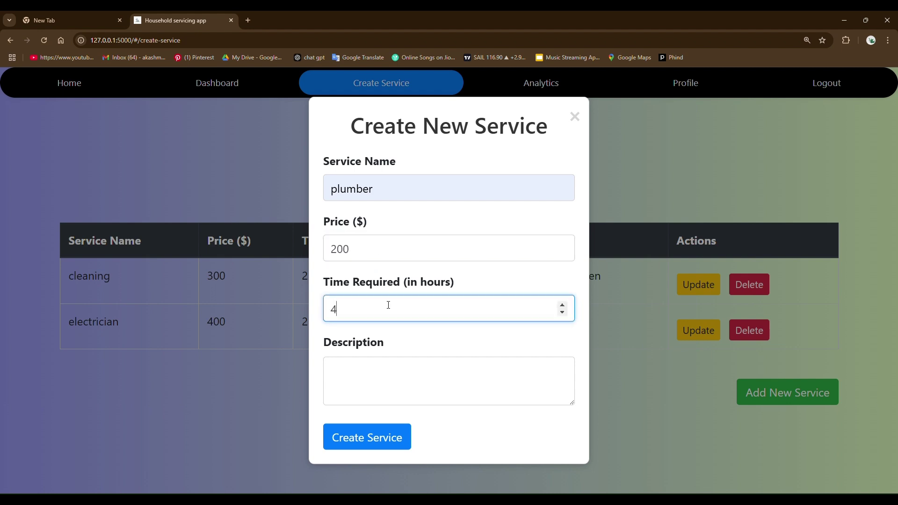
{"action": "left_click", "coordinate": [412, 360]}
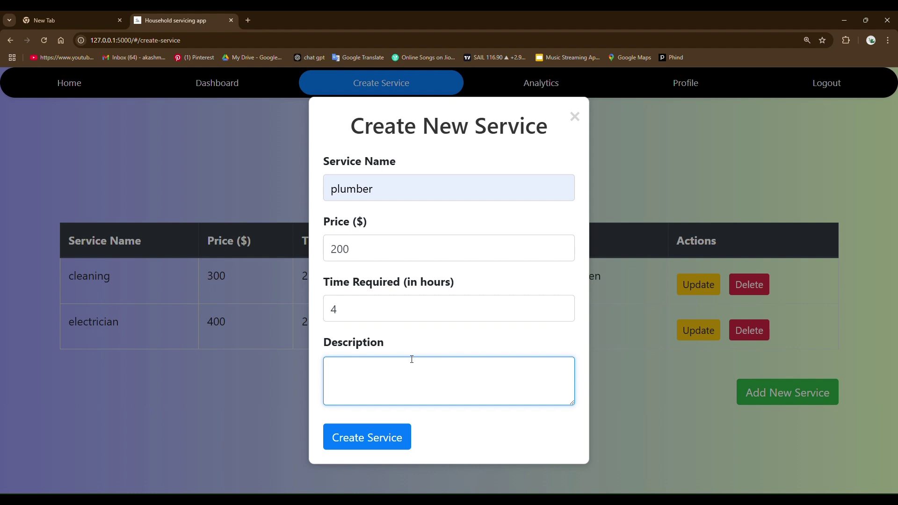
{"action": "type", "text": "garden an"}
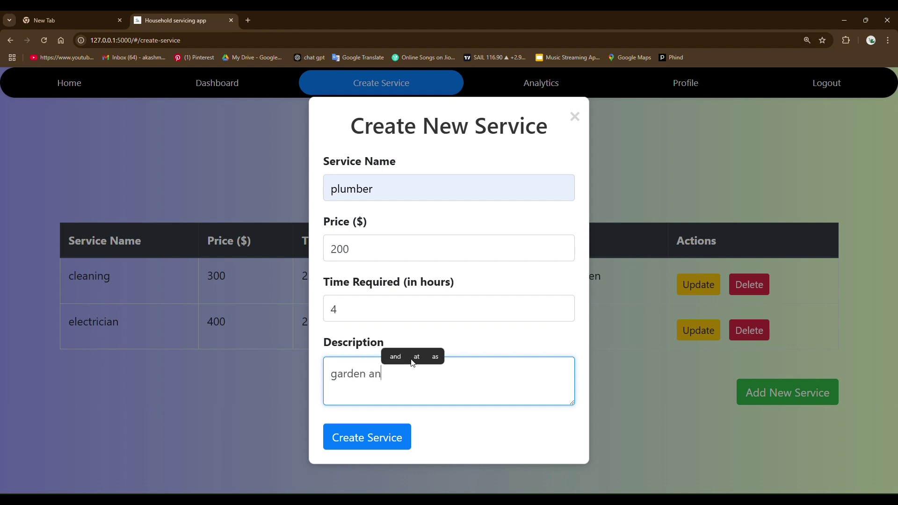
{"action": "type", "text": "d home"}
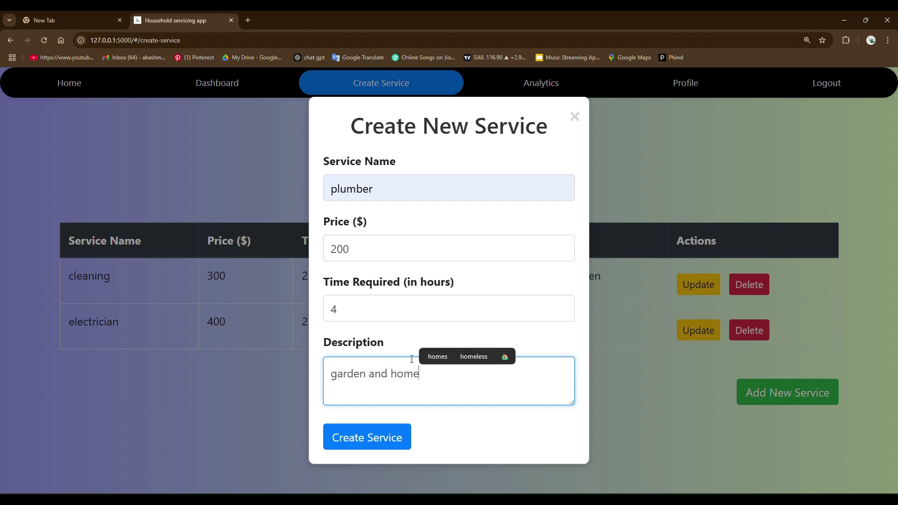
{"action": "left_click", "coordinate": [386, 444]}
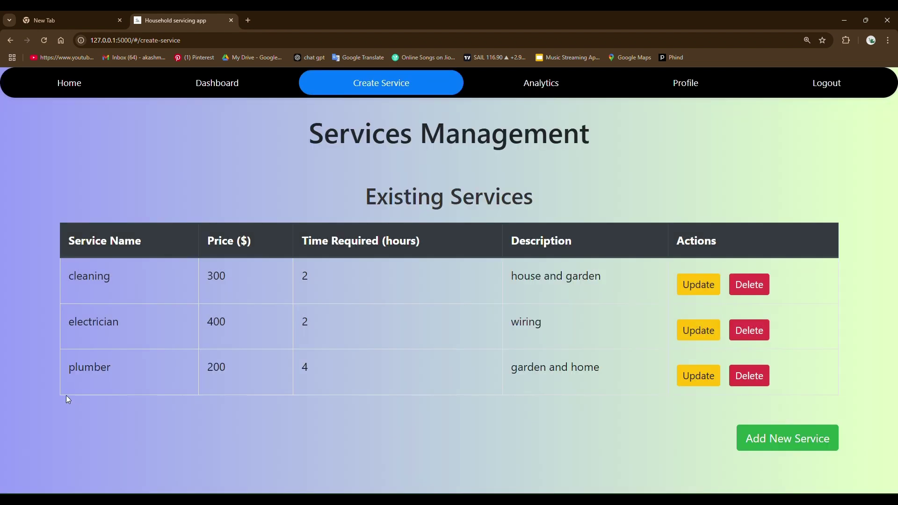
{"action": "left_click_drag", "start_coordinate": [63, 369], "coordinate": [110, 368]}
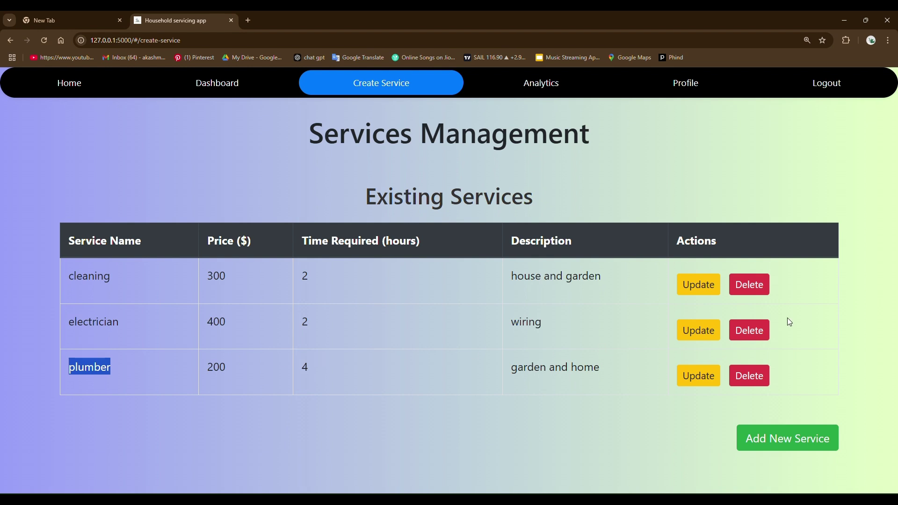
- Rename the plumber service to plumbering, change its price from 200 to 204, and save
{"action": "left_click", "coordinate": [696, 374]}
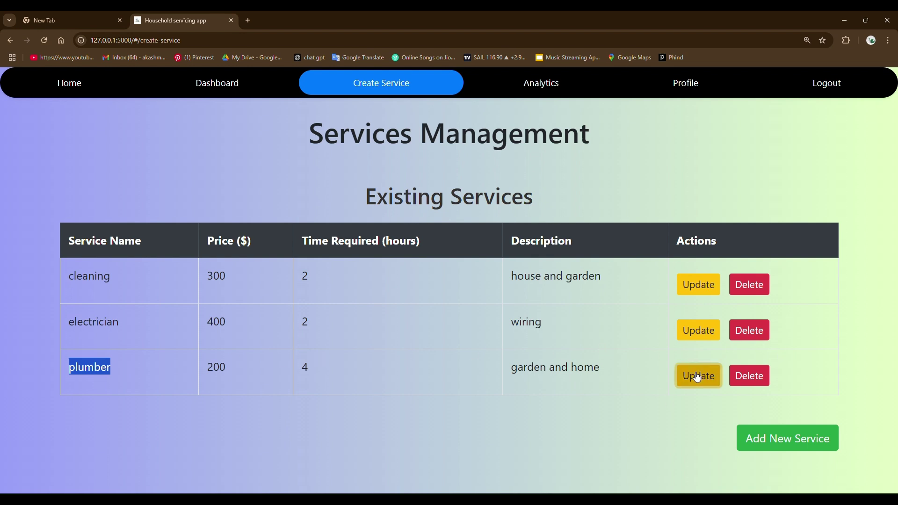
{"action": "left_click", "coordinate": [379, 197]}
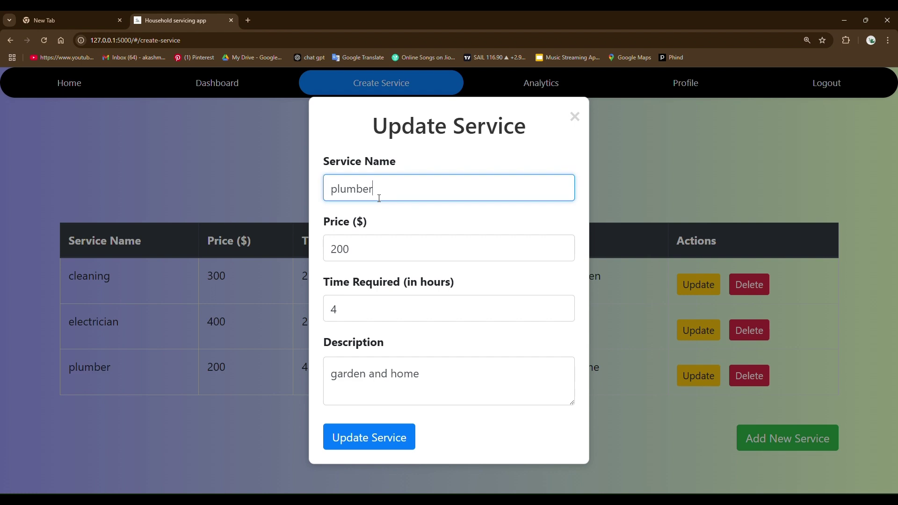
{"action": "type", "text": "ing"}
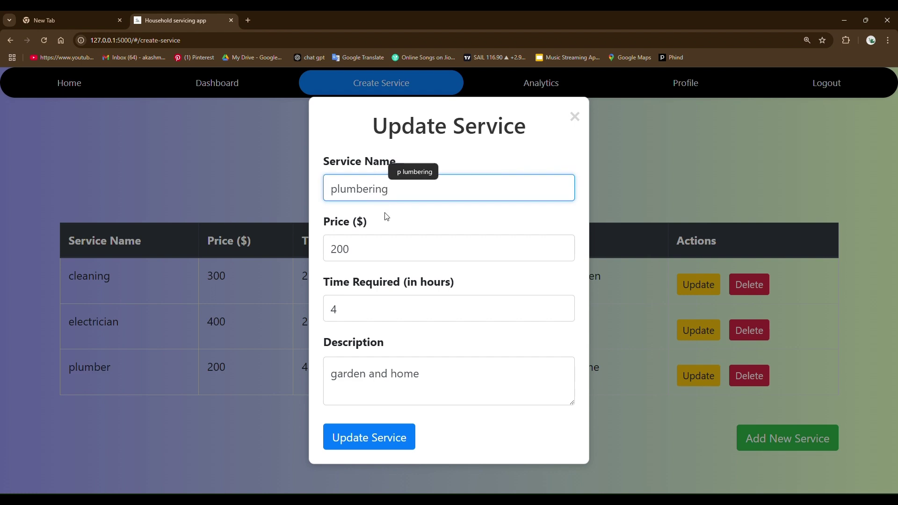
{"action": "left_click", "coordinate": [362, 246]}
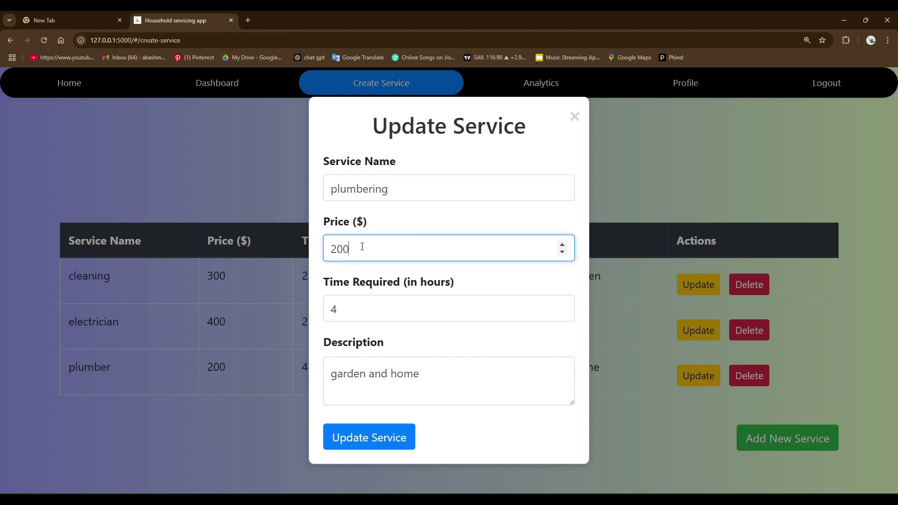
{"action": "type", "text": "4"}
{"action": "left_click", "coordinate": [346, 247]}
{"action": "key", "text": "BackSpace"}
{"action": "left_click", "coordinate": [373, 436]}
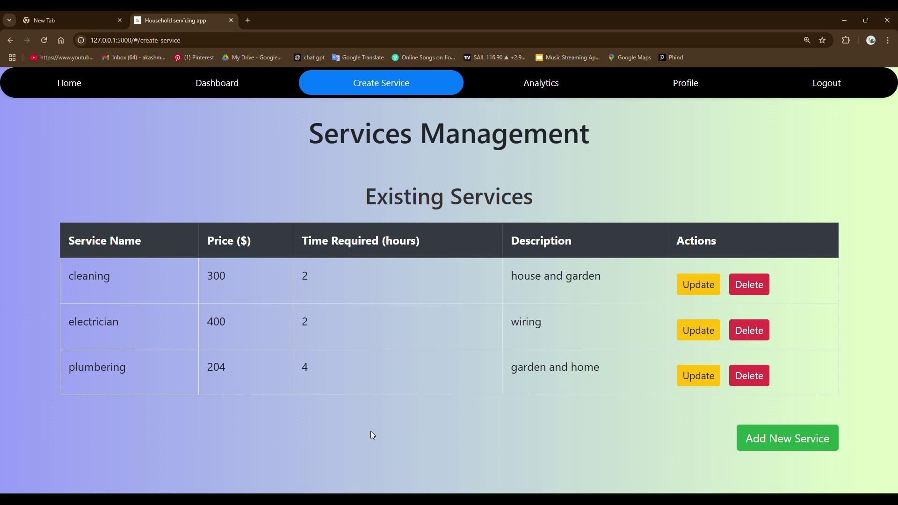
{"action": "left_click_drag", "start_coordinate": [137, 371], "coordinate": [69, 366]}
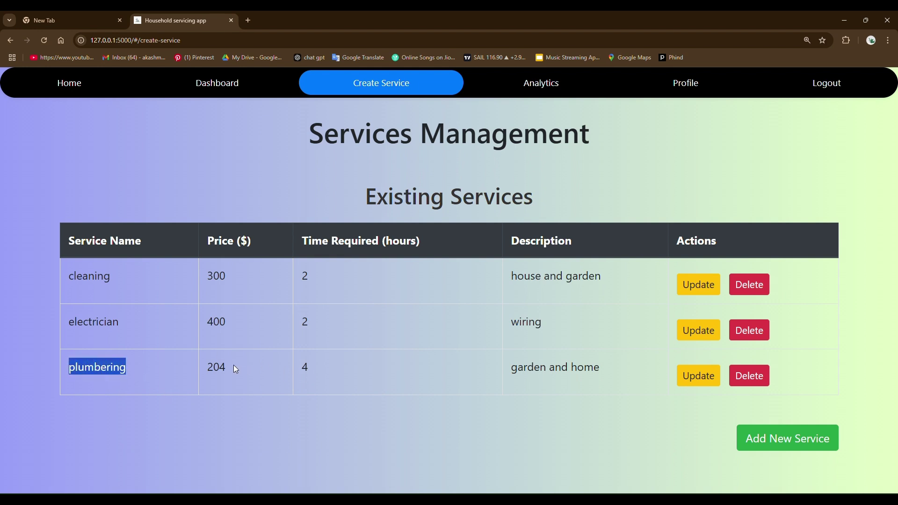
{"action": "left_click_drag", "start_coordinate": [234, 365], "coordinate": [207, 368]}
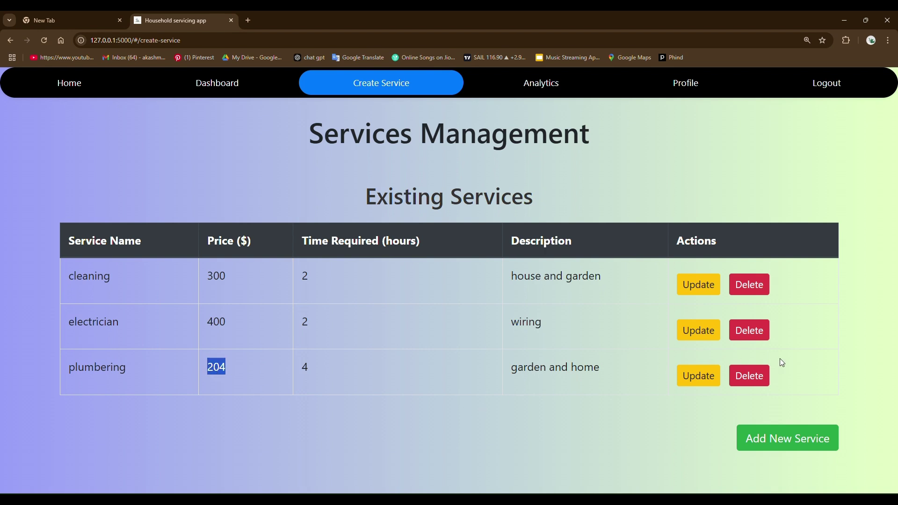
- Delete the plumbering service and open the admin Analytics overview
{"action": "left_click", "coordinate": [747, 376]}
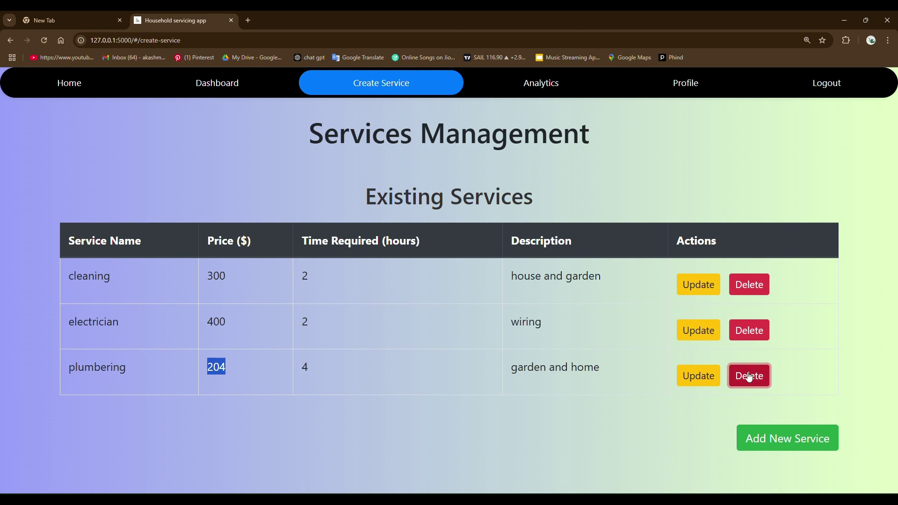
{"action": "key", "text": "Return"}
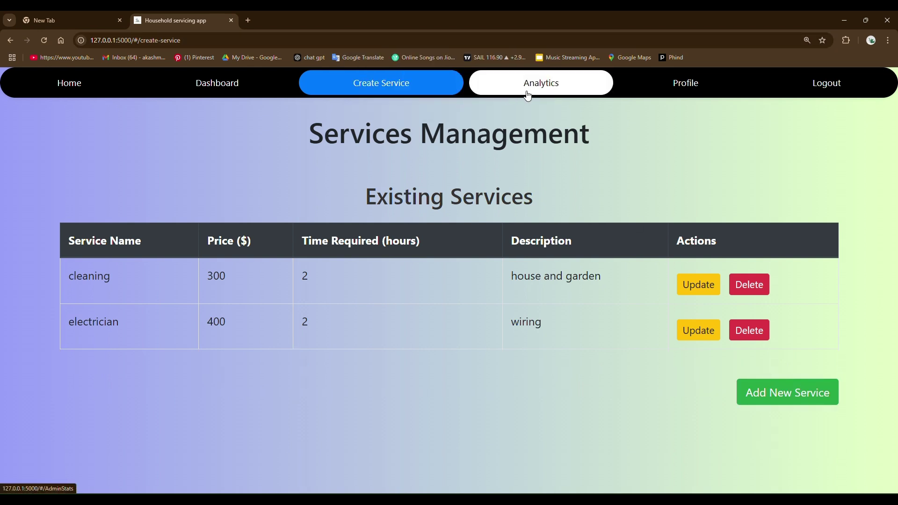
{"action": "left_click", "coordinate": [527, 95]}
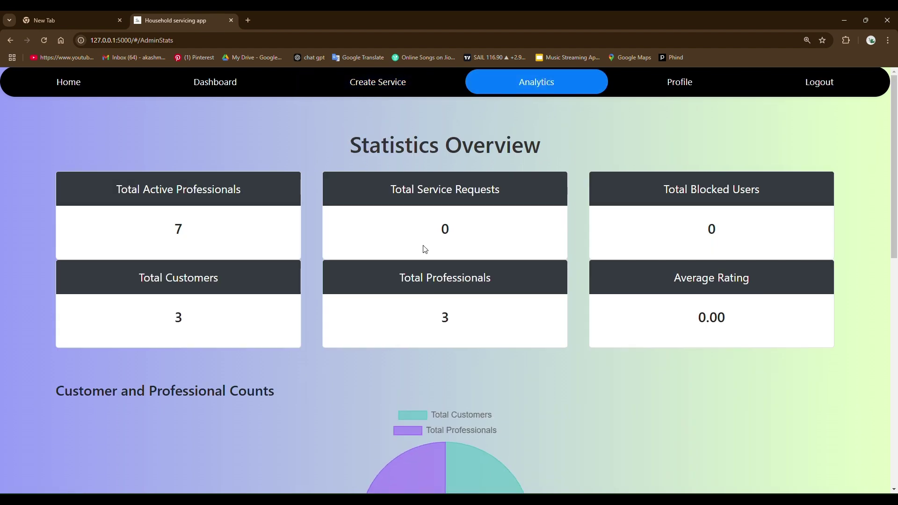
{"action": "scroll", "coordinate": [425, 249], "scroll_direction": "down", "scroll_amount": 11}
{"action": "scroll", "coordinate": [424, 248], "scroll_direction": "up", "scroll_amount": 8}
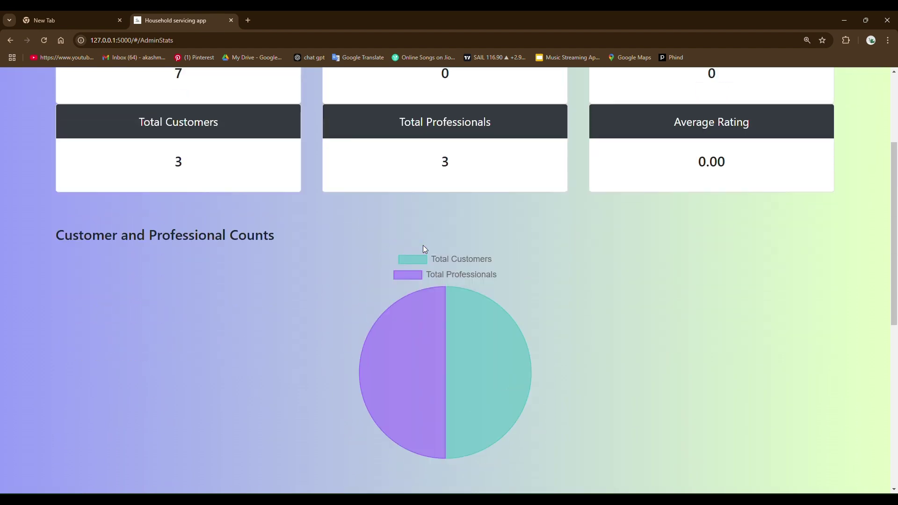
{"action": "scroll", "coordinate": [423, 248], "scroll_direction": "up", "scroll_amount": 3}
- Inspect the Analytics charts, check the admin Profile page, then log out
{"action": "scroll", "coordinate": [423, 248], "scroll_direction": "down", "scroll_amount": 3}
{"action": "mouse_move", "coordinate": [406, 370]}
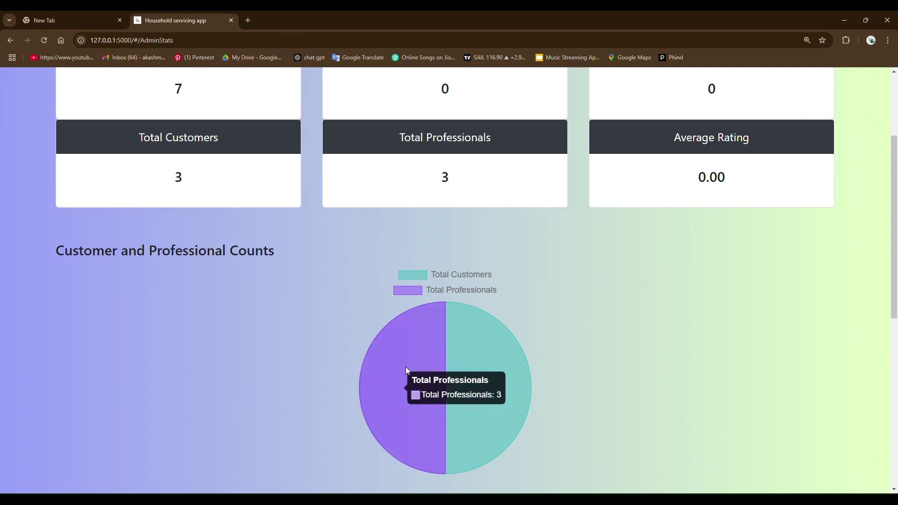
{"action": "mouse_move", "coordinate": [489, 353]}
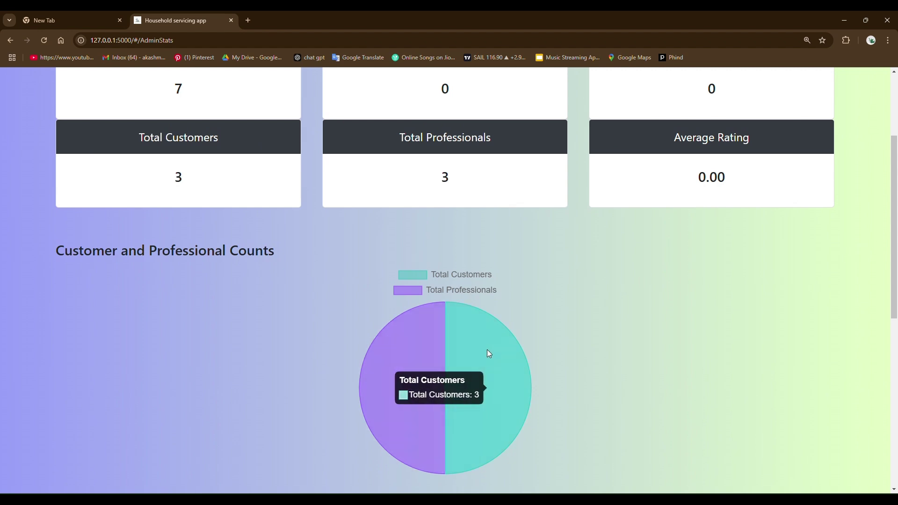
{"action": "scroll", "coordinate": [446, 272], "scroll_direction": "up", "scroll_amount": 3}
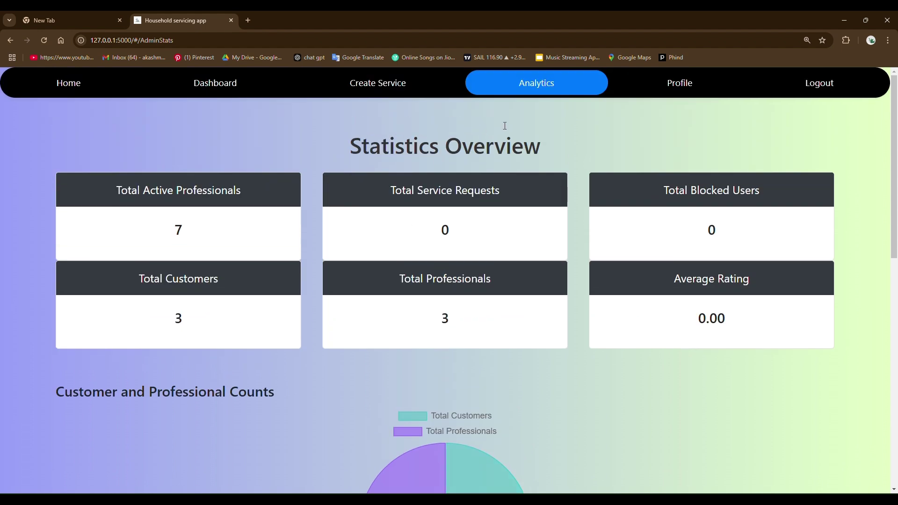
{"action": "left_click", "coordinate": [691, 80]}
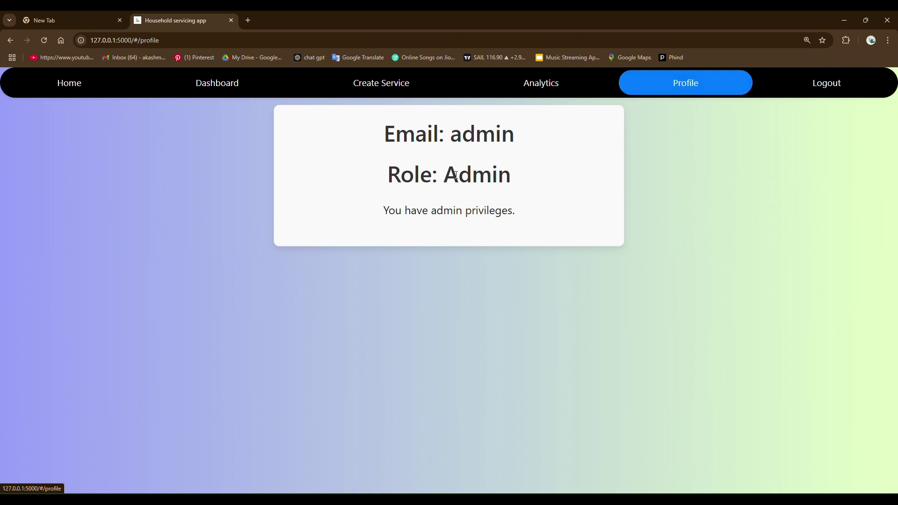
{"action": "left_click", "coordinate": [822, 89]}
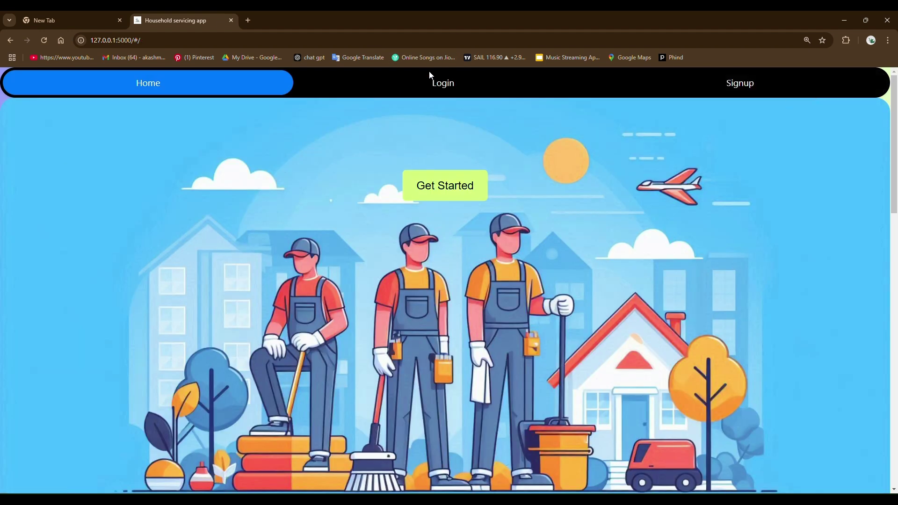
- Sign in through the Login form with the customer's email and password
{"action": "left_click", "coordinate": [432, 88]}
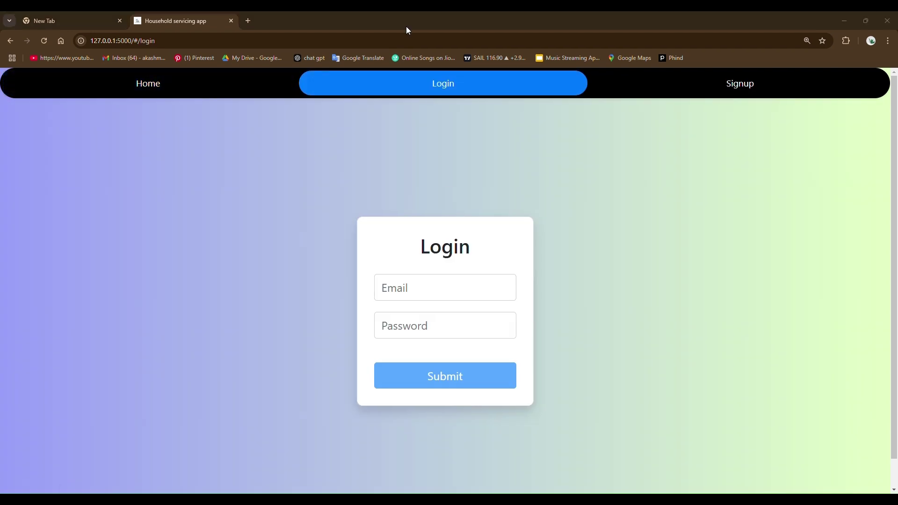
{"action": "left_click", "coordinate": [414, 288]}
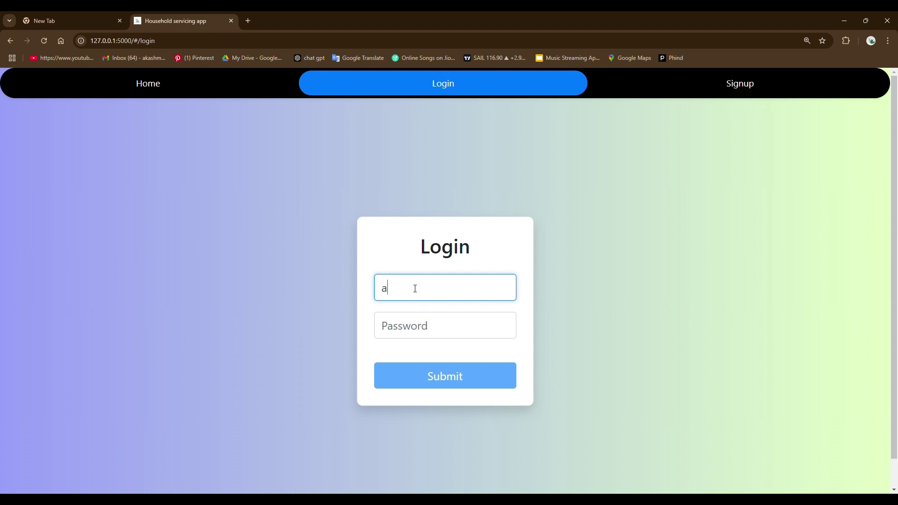
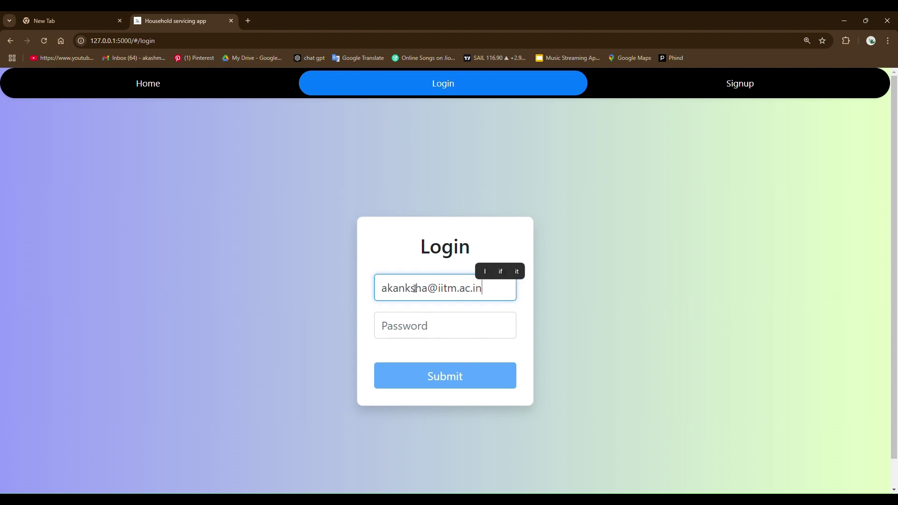
{"action": "left_click", "coordinate": [430, 324]}
{"action": "type", "text": "1234"}
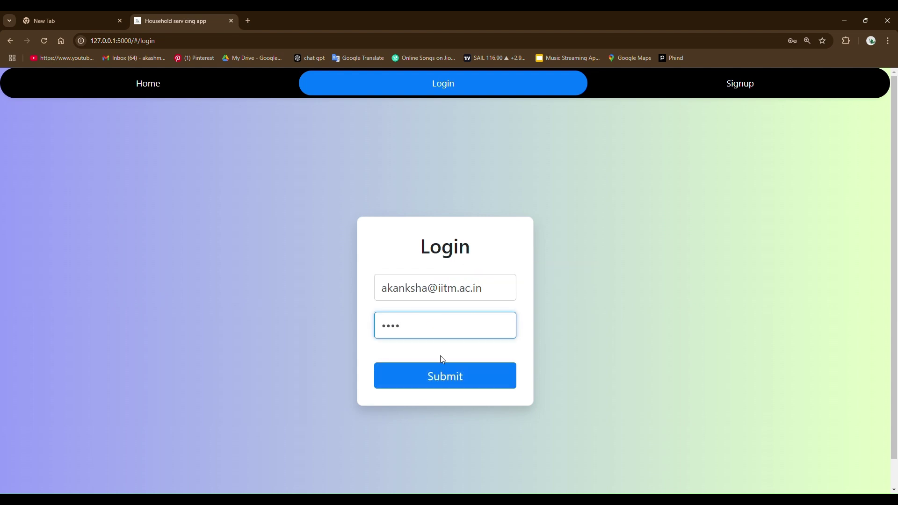
{"action": "left_click", "coordinate": [445, 377]}
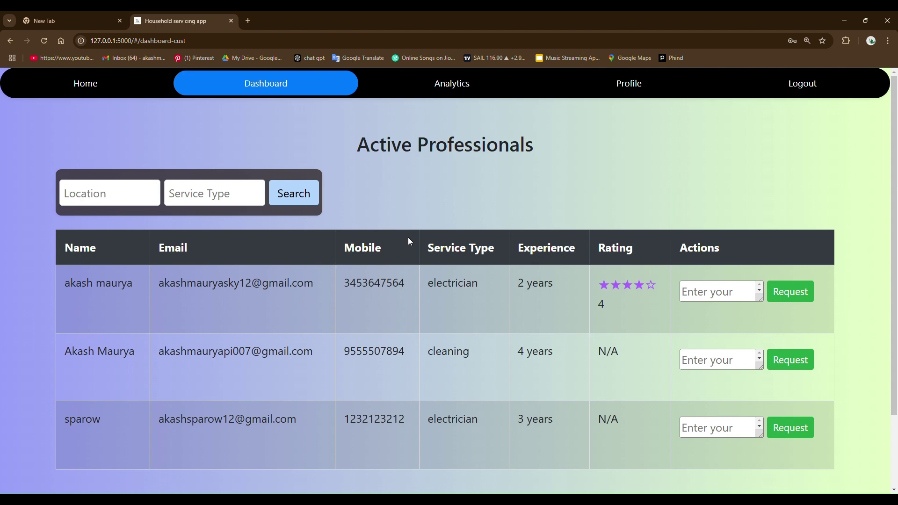
{"action": "scroll", "coordinate": [408, 237], "scroll_direction": "down", "scroll_amount": 2}
{"action": "scroll", "coordinate": [414, 227], "scroll_direction": "up", "scroll_amount": 2}
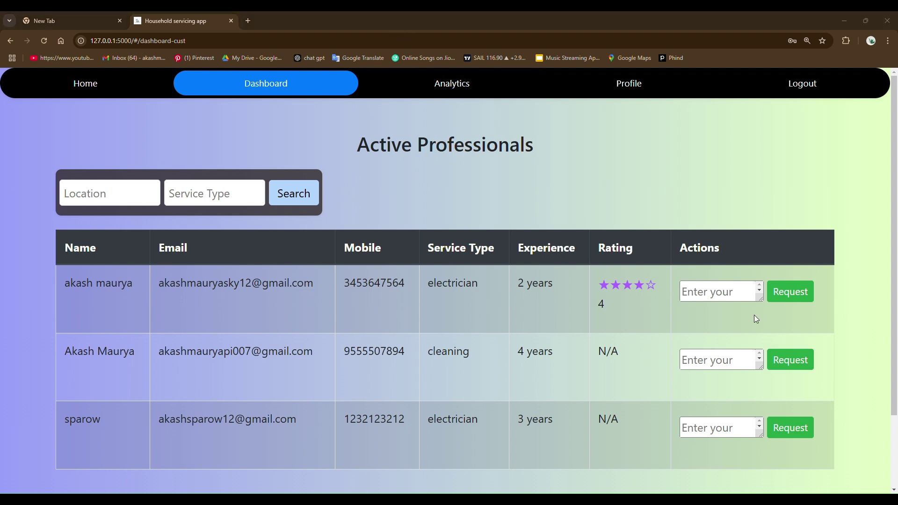
- Send the first electrician a service request with the remark 'wiring'
{"action": "left_click", "coordinate": [719, 290]}
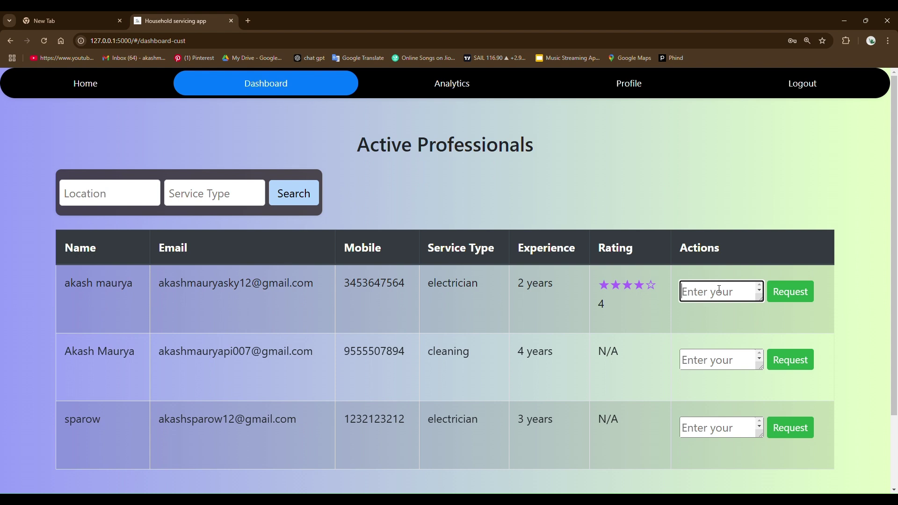
{"action": "left_click_drag", "start_coordinate": [426, 283], "coordinate": [511, 288]}
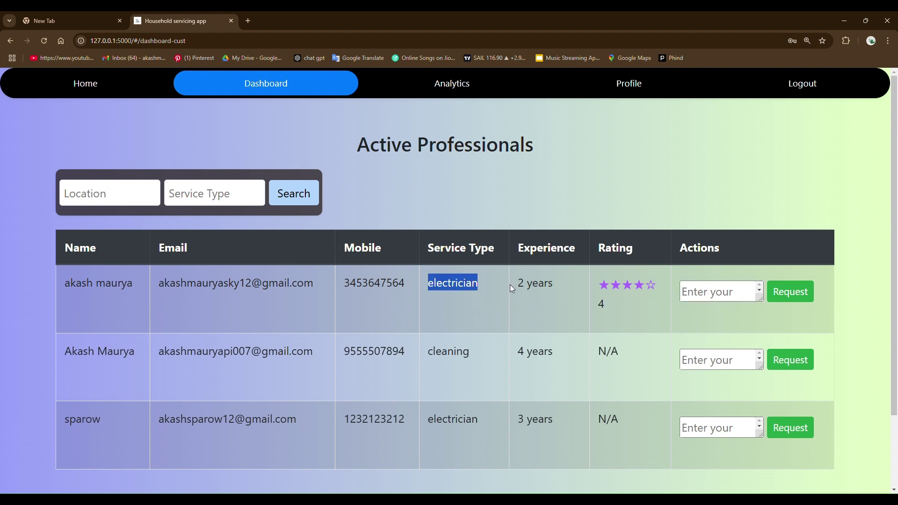
{"action": "left_click", "coordinate": [705, 289]}
{"action": "type", "text": "wiring"}
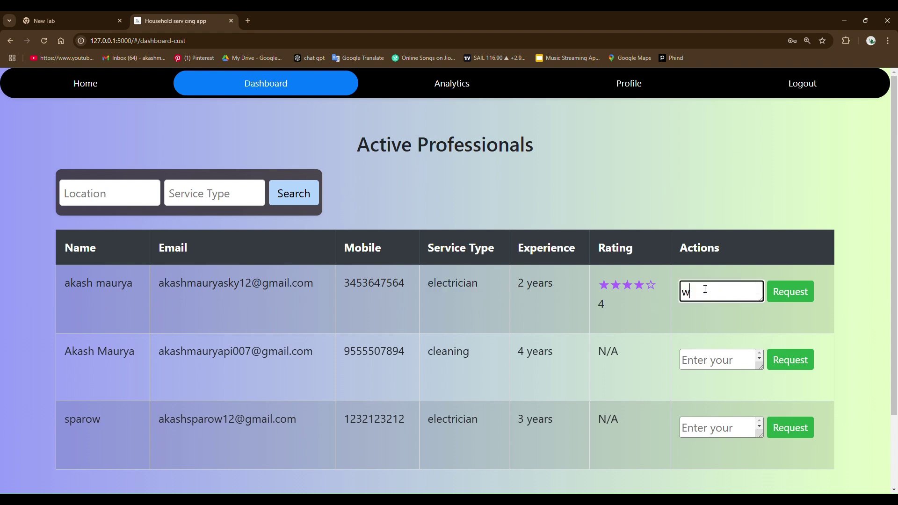
{"action": "left_click", "coordinate": [790, 292]}
{"action": "left_click", "coordinate": [529, 101]}
{"action": "scroll", "coordinate": [527, 100], "scroll_direction": "down", "scroll_amount": 3}
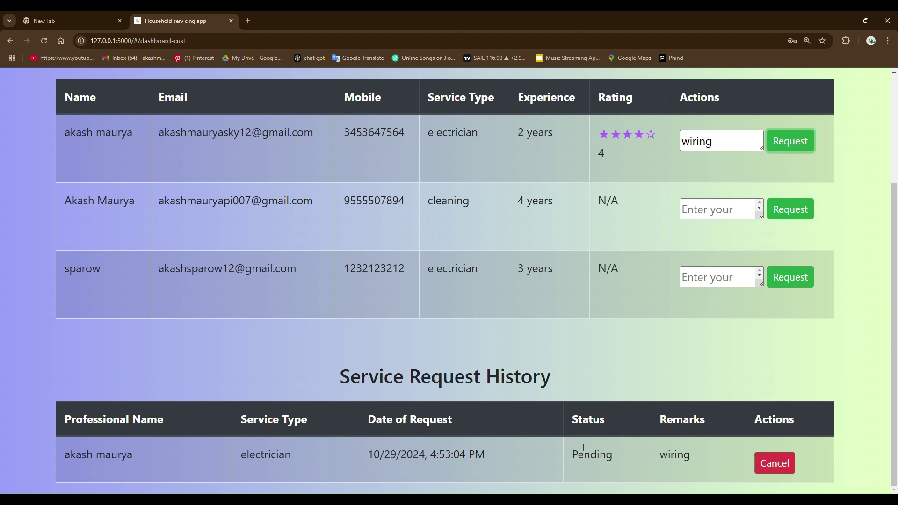
{"action": "scroll", "coordinate": [576, 334], "scroll_direction": "up", "scroll_amount": 3}
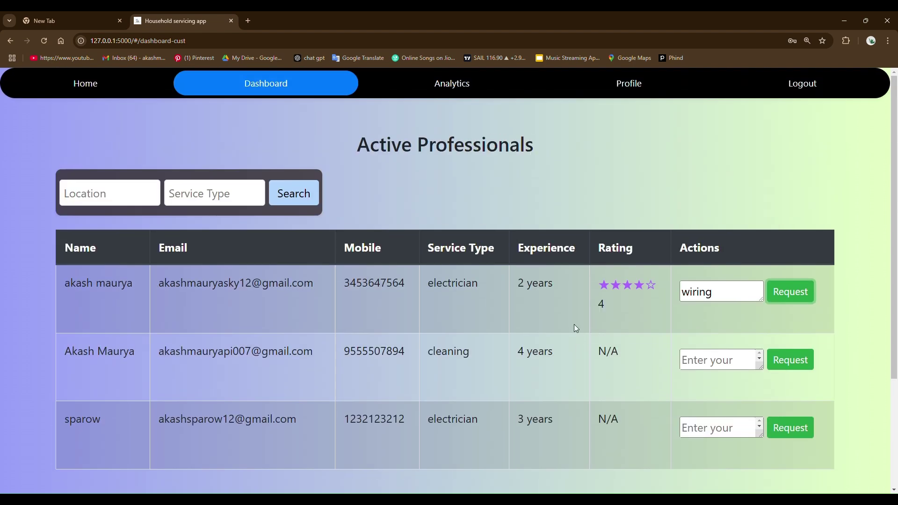
- Search professionals by service type 'ele', then clear the search term
{"action": "left_click", "coordinate": [101, 201]}
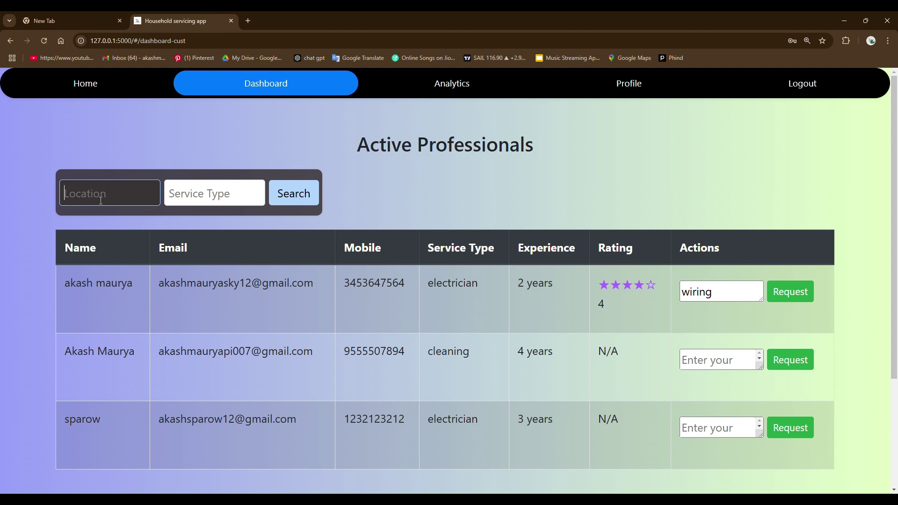
{"action": "left_click", "coordinate": [204, 188]}
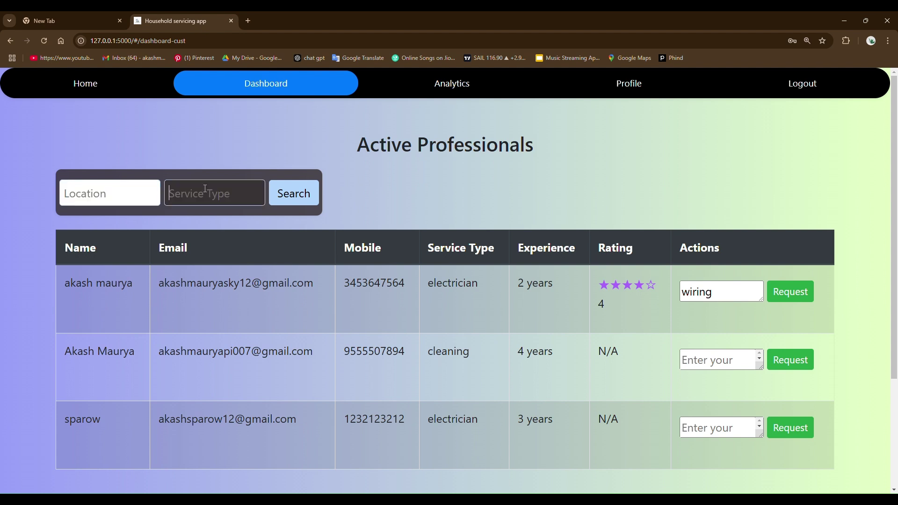
{"action": "type", "text": "ele"}
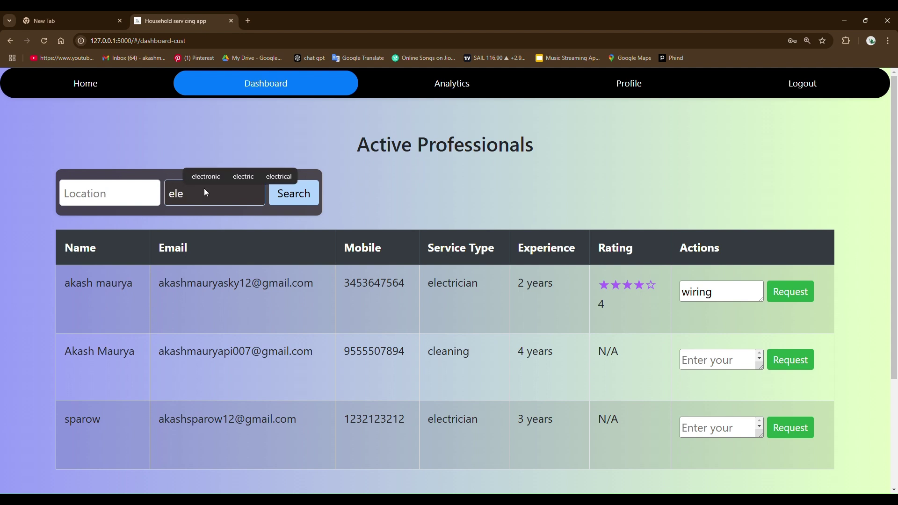
{"action": "left_click", "coordinate": [310, 193]}
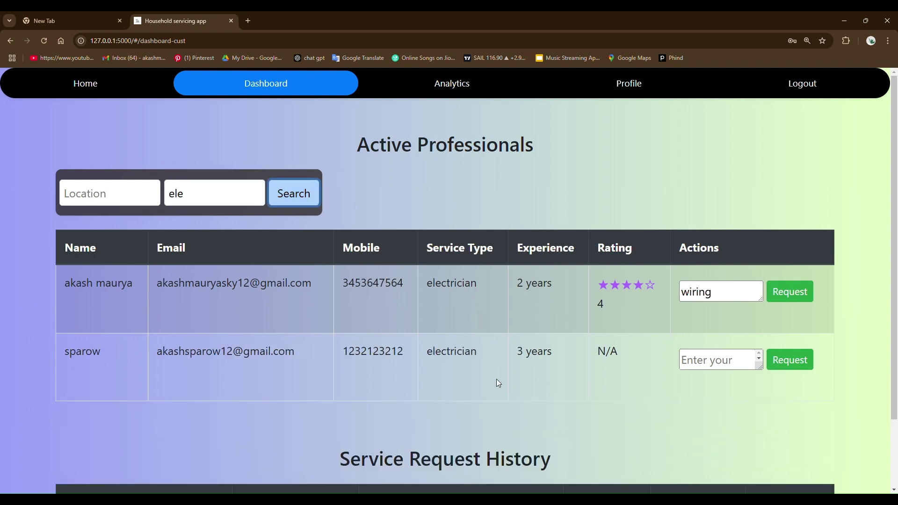
{"action": "left_click", "coordinate": [191, 198]}
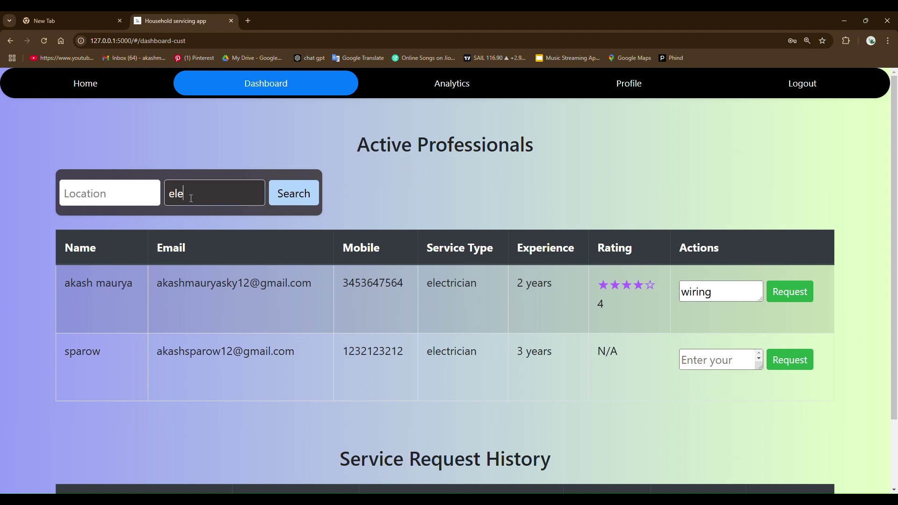
{"action": "key", "text": "BackSpace"}
{"action": "key", "text": "BackSpace"}
{"action": "key", "text": "BackSpace"}
{"action": "left_click", "coordinate": [361, 111]}
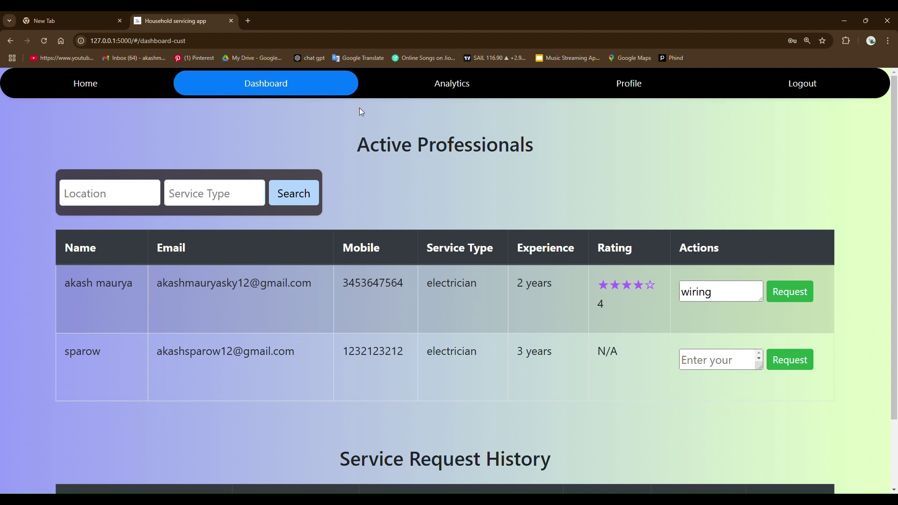
- Review the customer Analytics: 1 total request, 1 pending, 400.00 spending
{"action": "left_click", "coordinate": [446, 87]}
{"action": "scroll", "coordinate": [405, 276], "scroll_direction": "down", "scroll_amount": 5}
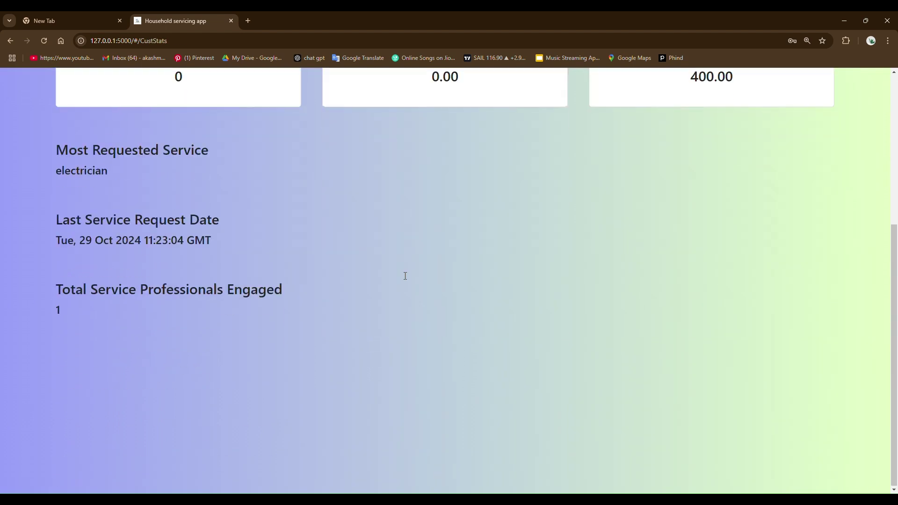
{"action": "scroll", "coordinate": [405, 277], "scroll_direction": "up", "scroll_amount": 3}
{"action": "scroll", "coordinate": [397, 271], "scroll_direction": "up", "scroll_amount": 2}
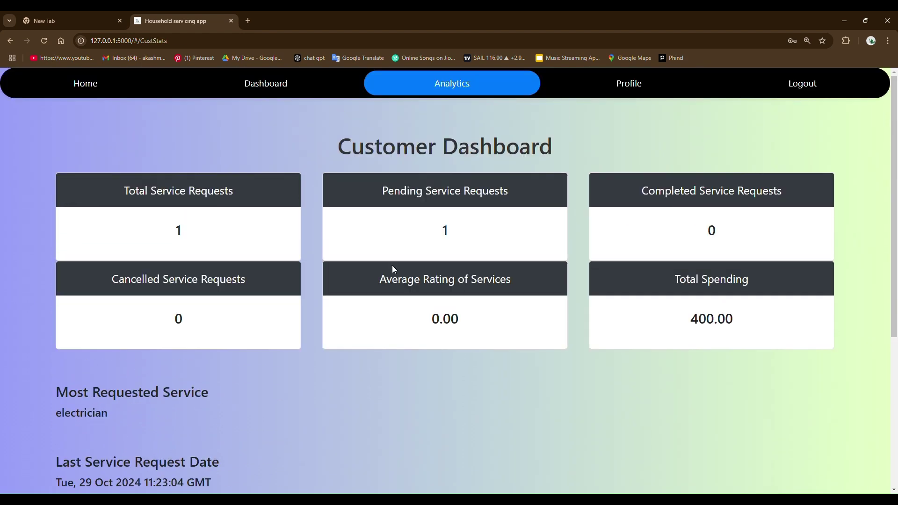
- Append 's' to the customer's full name and attempt to save the profile
{"action": "left_click", "coordinate": [633, 78]}
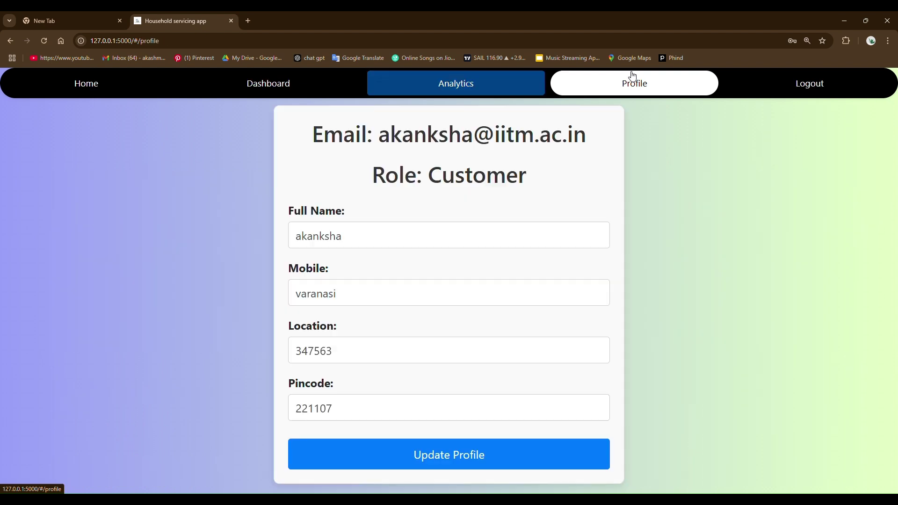
{"action": "left_click", "coordinate": [362, 233]}
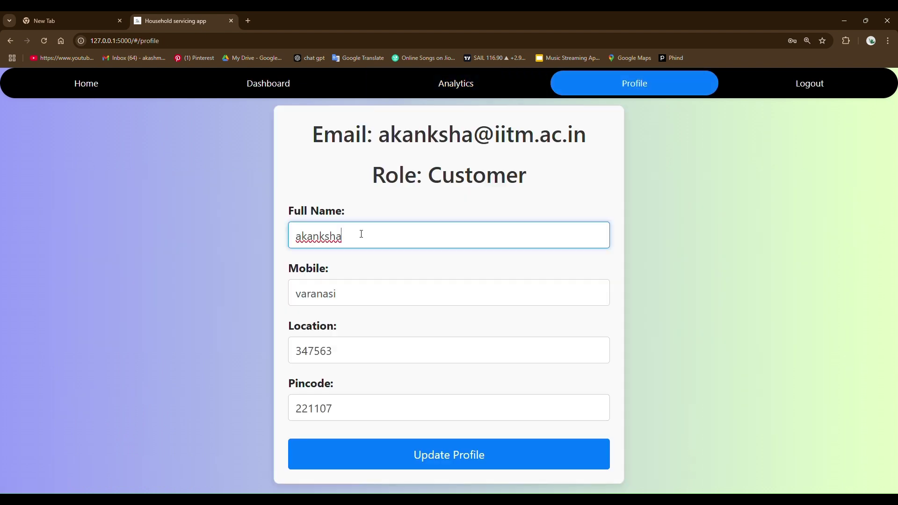
{"action": "type", "text": "s"}
{"action": "left_click", "coordinate": [459, 455]}
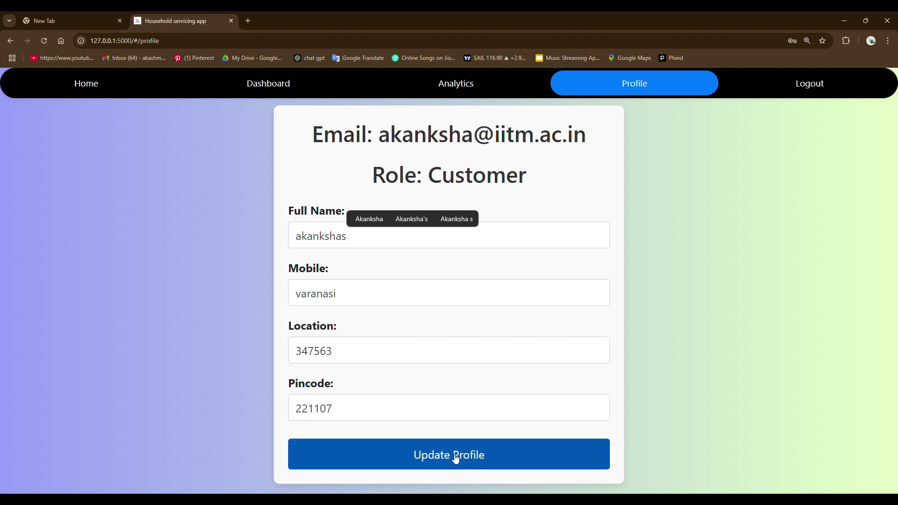
{"action": "left_click", "coordinate": [530, 99]}
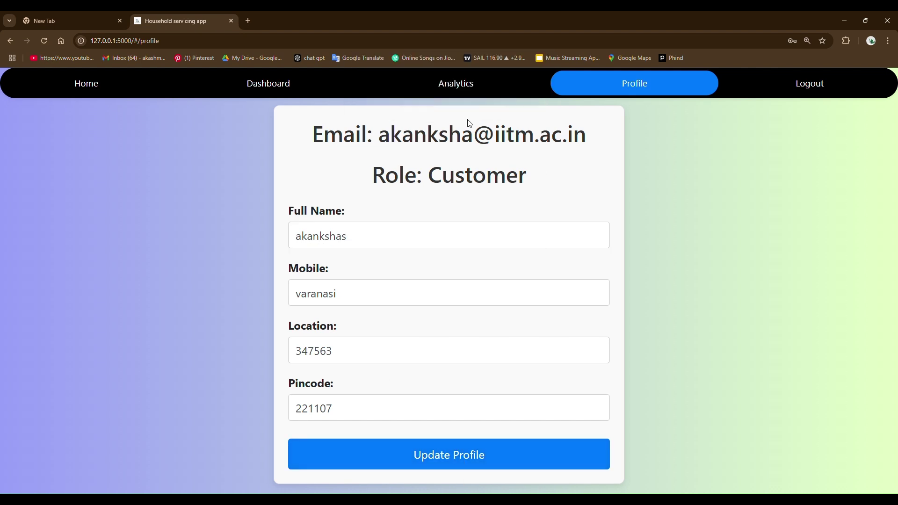
- Replace the mobile field with a valid 10-digit number and save the profile
{"action": "left_click_drag", "start_coordinate": [359, 235], "coordinate": [290, 243]}
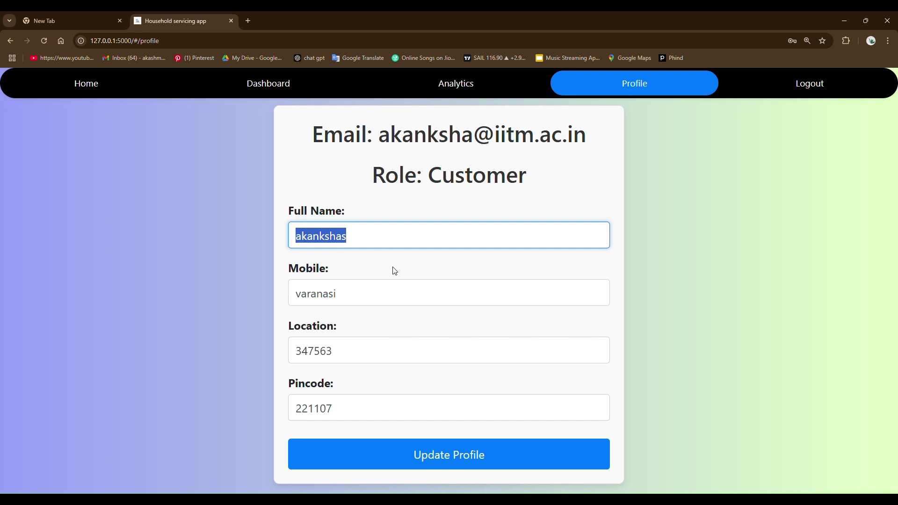
{"action": "double_click", "coordinate": [332, 293]}
{"action": "key", "text": "BackSpace"}
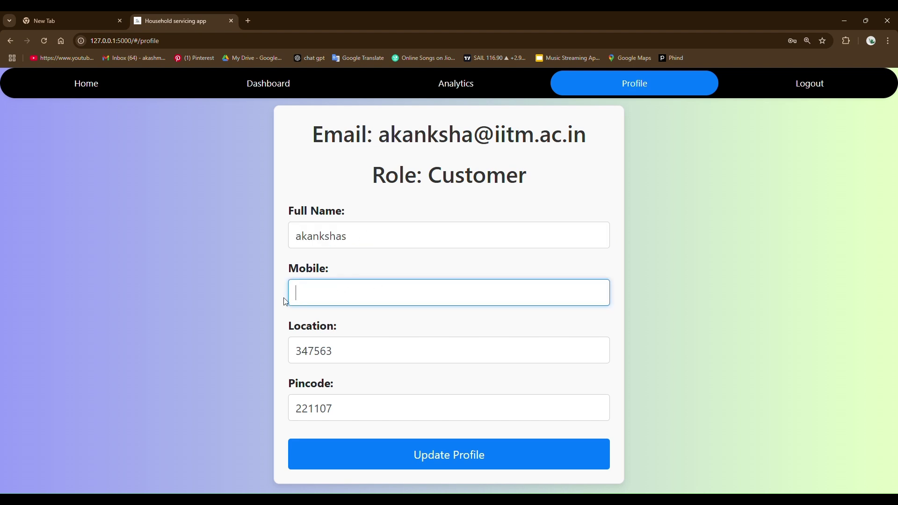
{"action": "type", "text": "17263528836"}
{"action": "key", "text": "BackSpace"}
{"action": "key", "text": "BackSpace"}
{"action": "type", "text": "4"}
{"action": "left_click", "coordinate": [433, 453]}
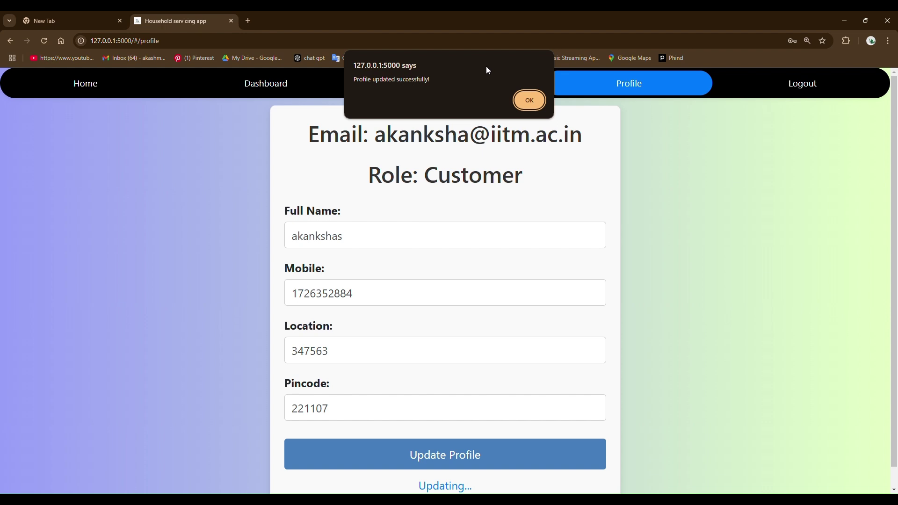
{"action": "left_click", "coordinate": [529, 101]}
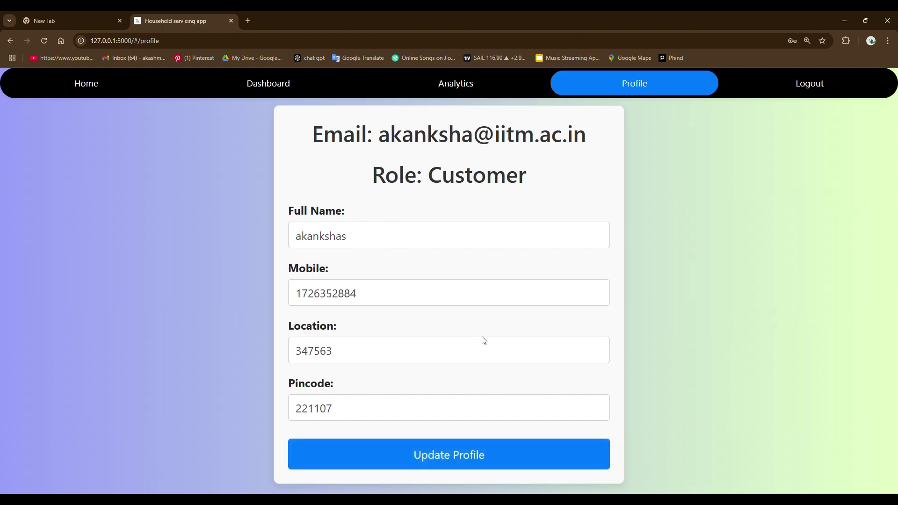
- Log out the customer and sign in as the professional using the saved email
{"action": "left_click", "coordinate": [810, 91]}
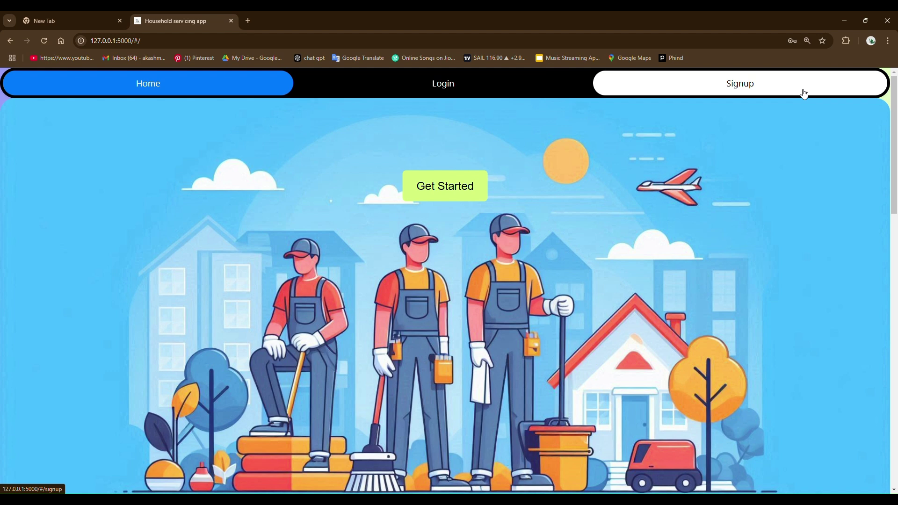
{"action": "left_click", "coordinate": [452, 85]}
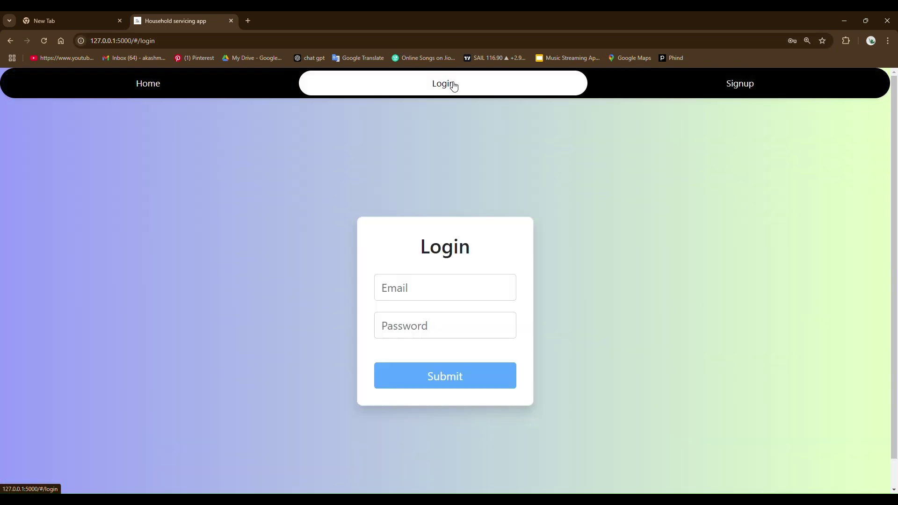
{"action": "left_click", "coordinate": [426, 287]}
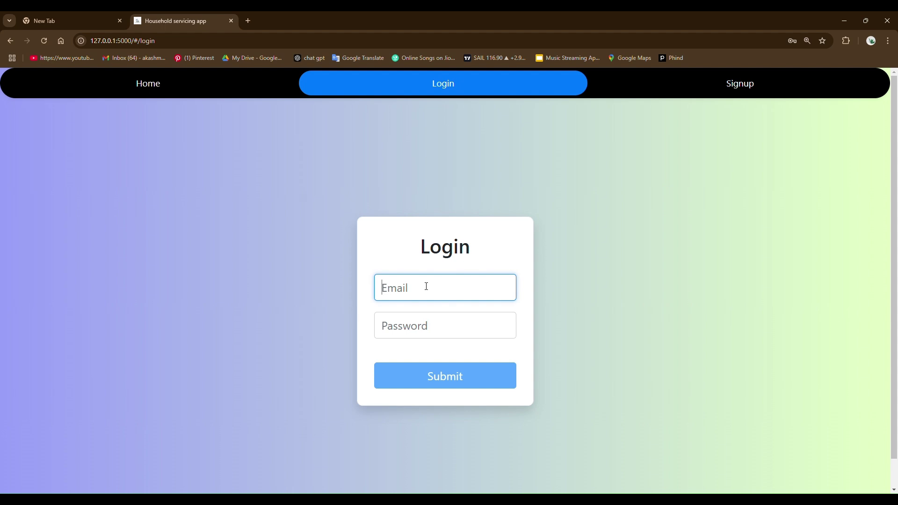
{"action": "type", "text": "akas"}
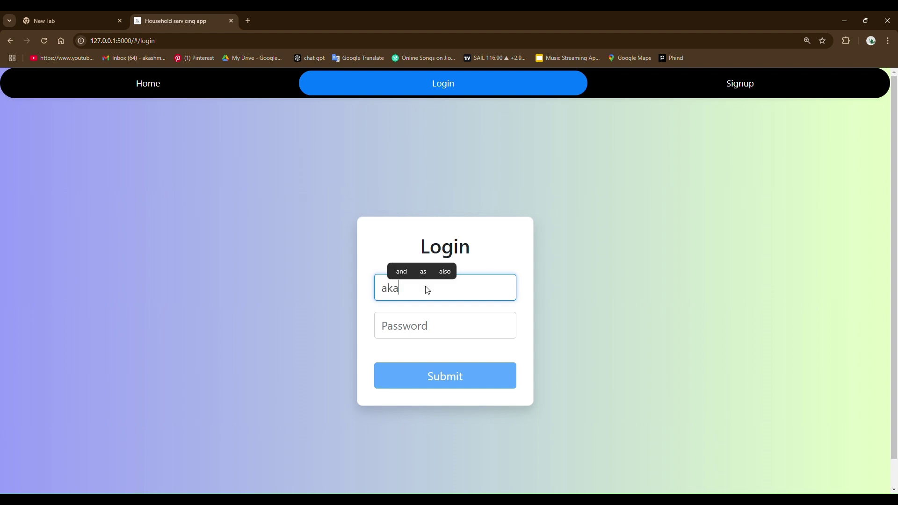
{"action": "left_click", "coordinate": [448, 274]}
{"action": "left_click", "coordinate": [443, 325]}
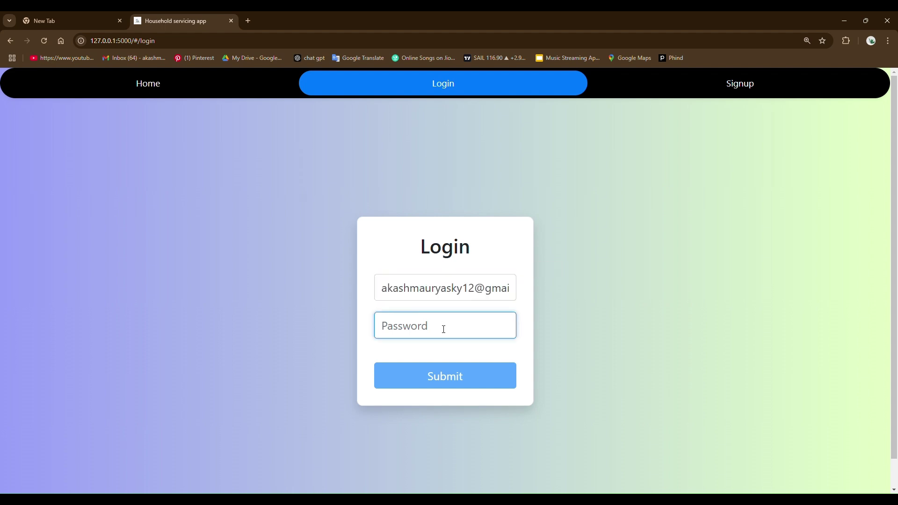
{"action": "type", "text": "1234"}
{"action": "left_click", "coordinate": [443, 379]}
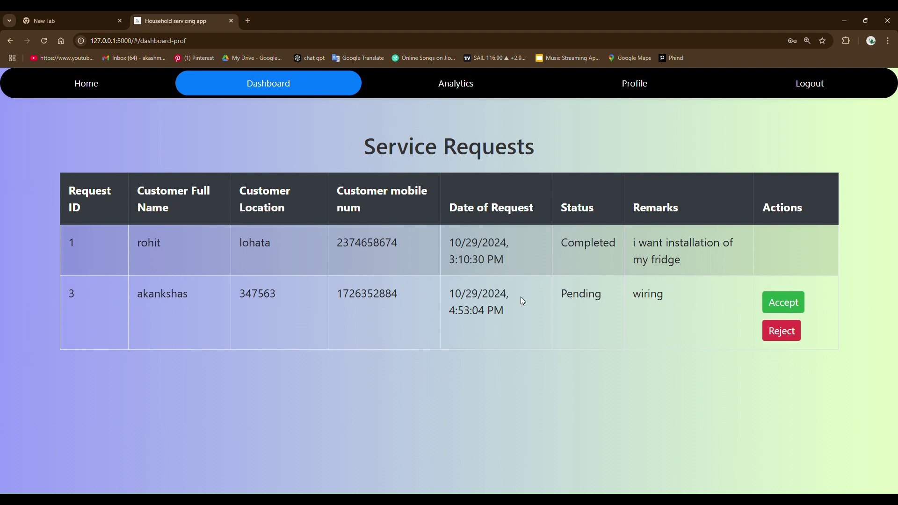
- Accept the pending wiring request 3 in the Service Requests table
{"action": "double_click", "coordinate": [141, 248]}
{"action": "left_click_drag", "start_coordinate": [135, 299], "coordinate": [197, 294]}
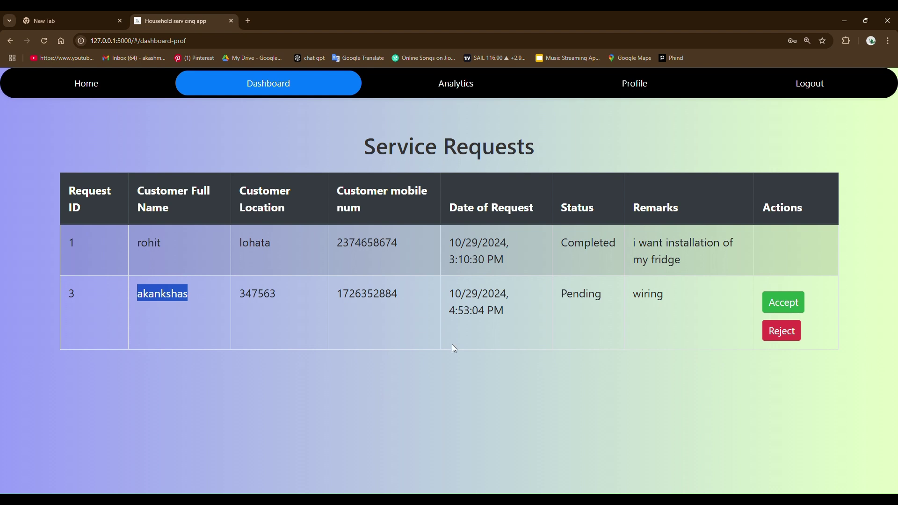
{"action": "left_click", "coordinate": [508, 398]}
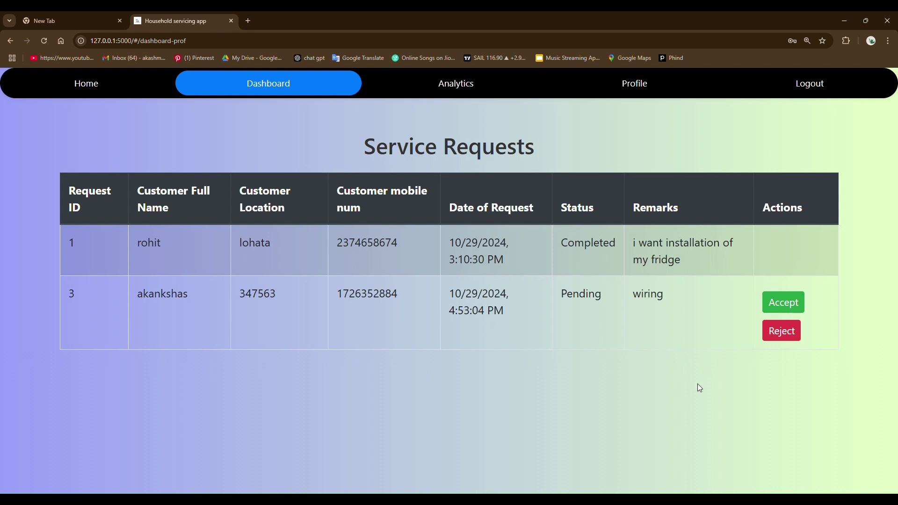
{"action": "left_click", "coordinate": [784, 303]}
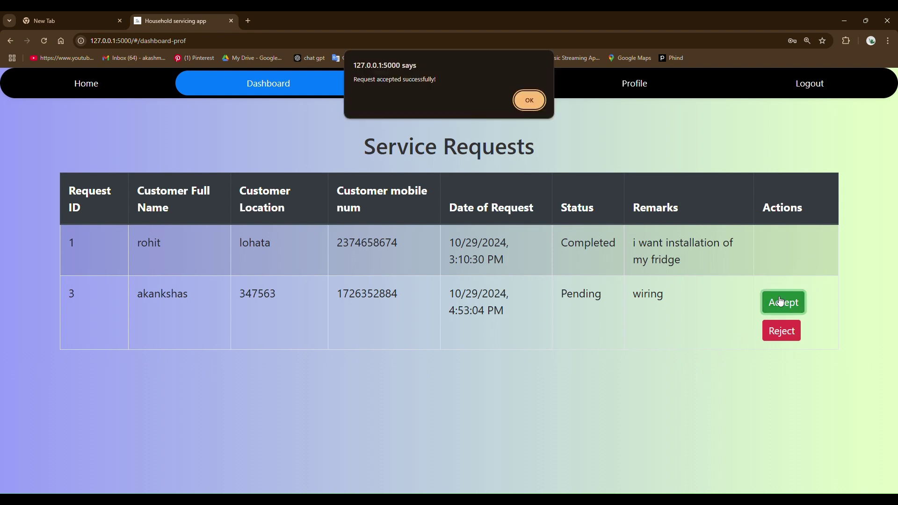
{"action": "left_click", "coordinate": [533, 102]}
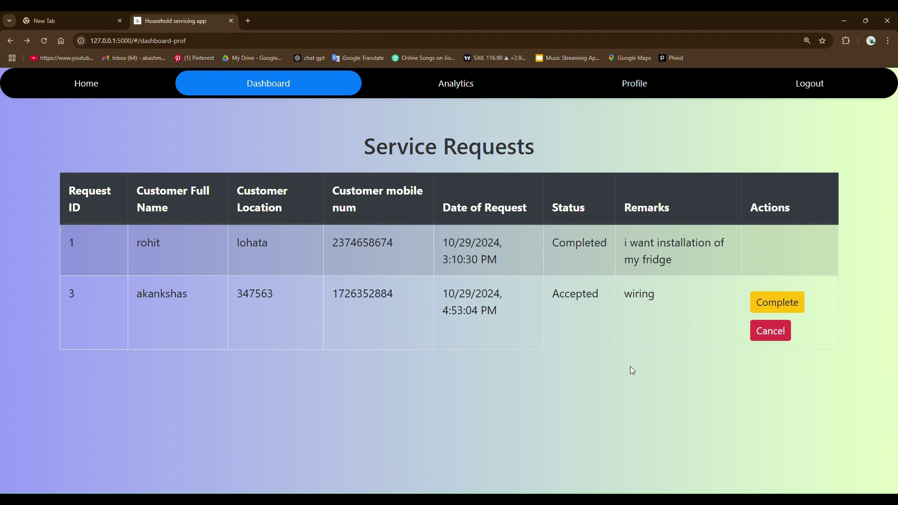
- Look over the professional's Profile full name and mobile fields
{"action": "left_click", "coordinate": [633, 84]}
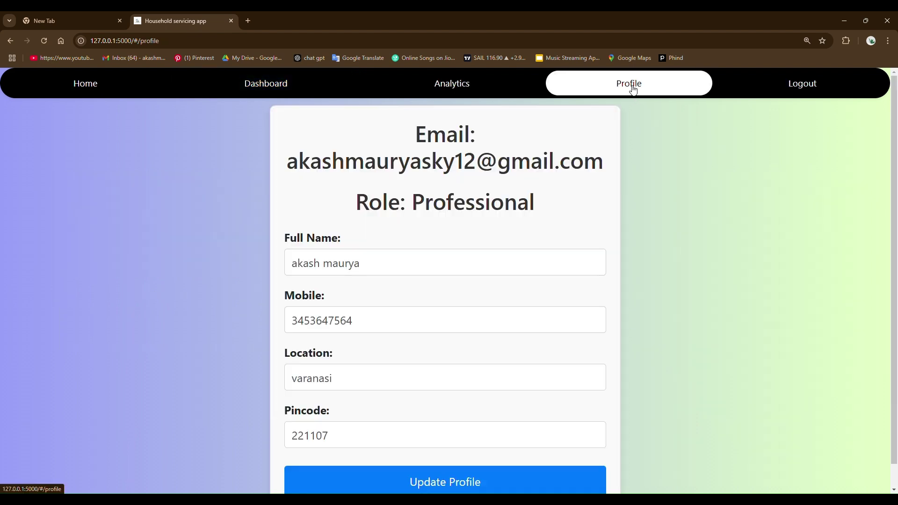
{"action": "left_click", "coordinate": [380, 265]}
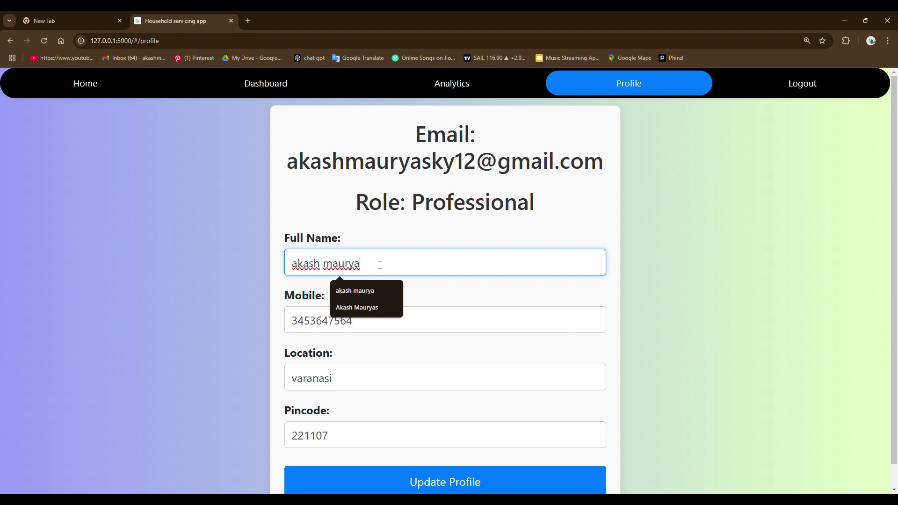
{"action": "left_click", "coordinate": [420, 320]}
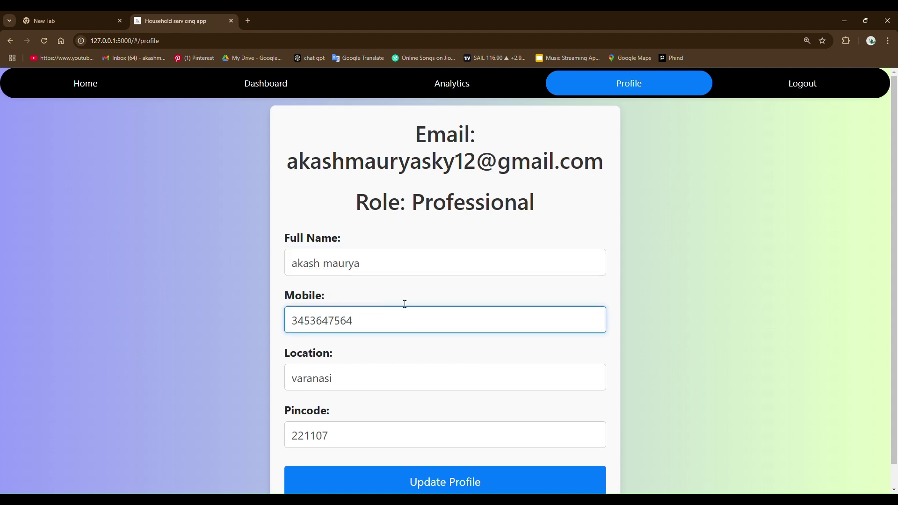
{"action": "left_click", "coordinate": [465, 155]}
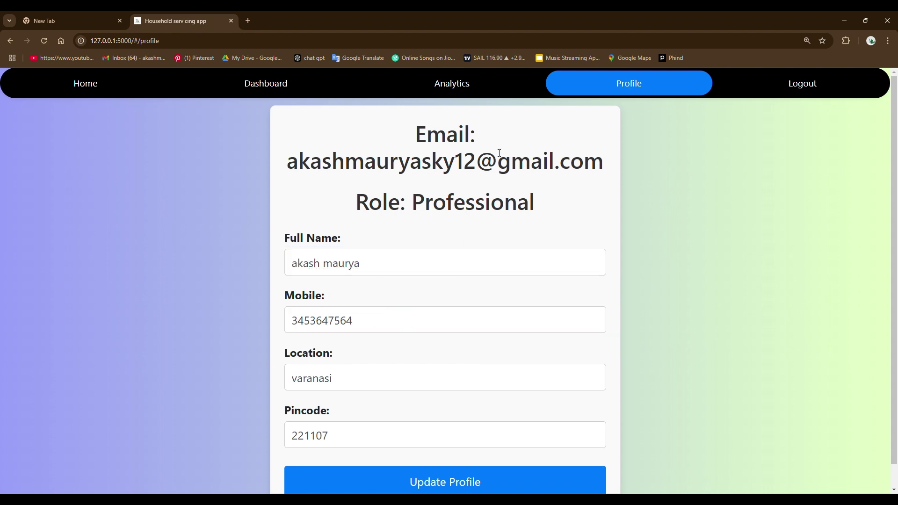
- Review the professional's Analytics status chart, then log out
{"action": "left_click", "coordinate": [455, 88]}
{"action": "scroll", "coordinate": [383, 452], "scroll_direction": "down", "scroll_amount": 3}
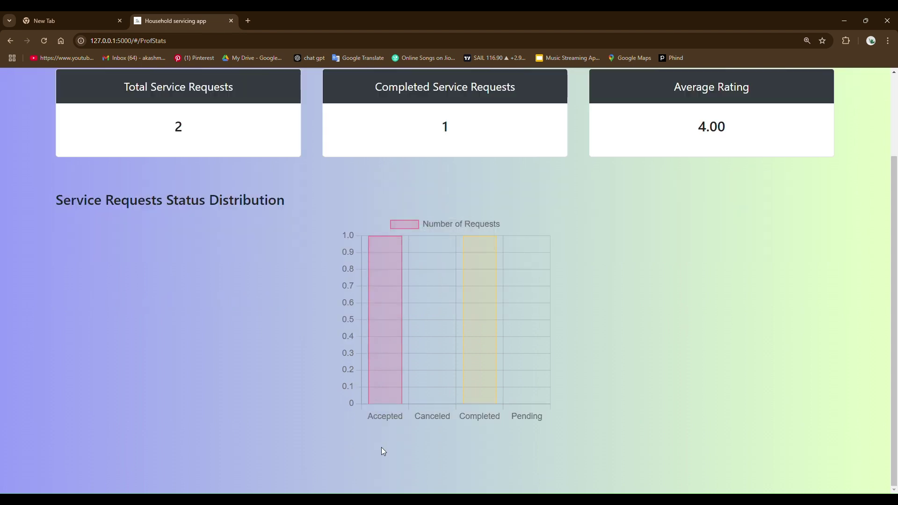
{"action": "mouse_move", "coordinate": [384, 340]}
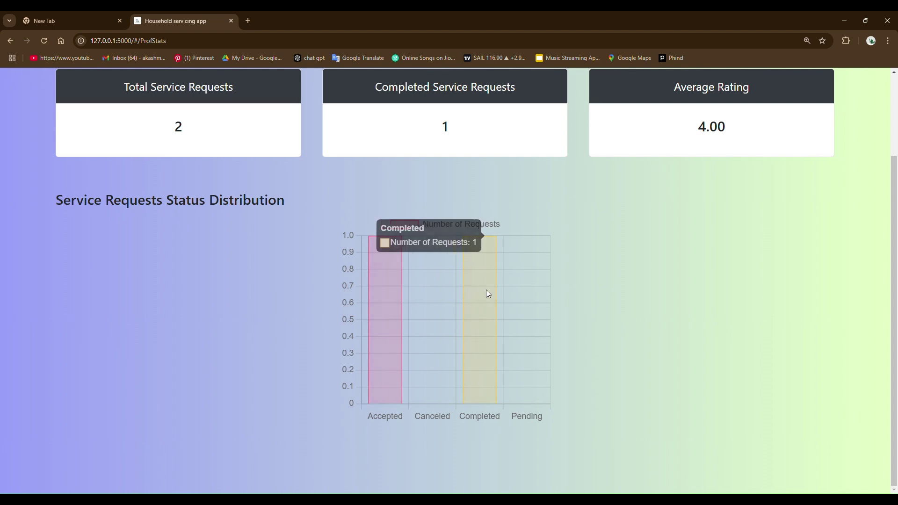
{"action": "scroll", "coordinate": [419, 187], "scroll_direction": "up", "scroll_amount": 3}
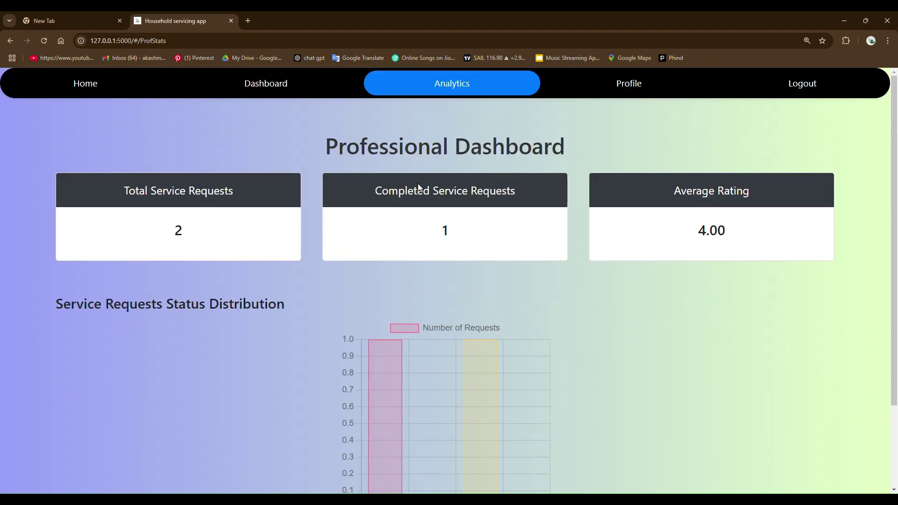
{"action": "left_click", "coordinate": [773, 85]}
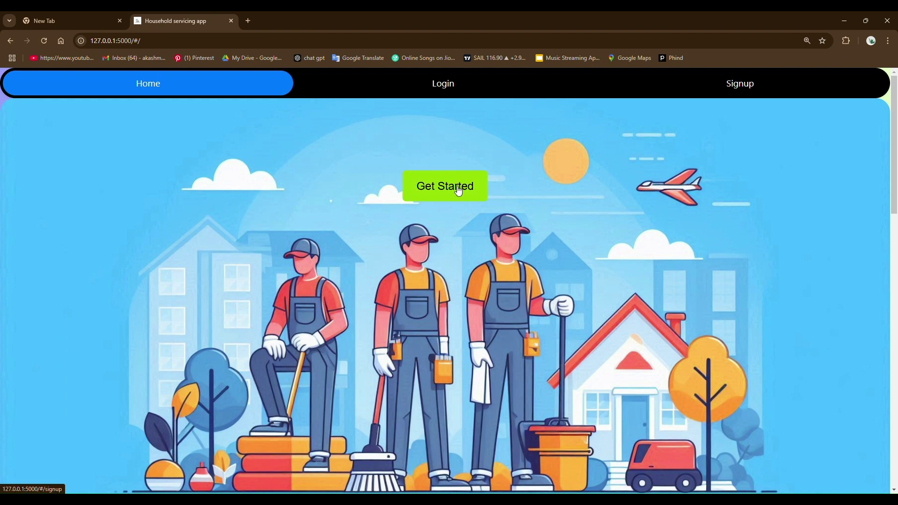
- In a new VS Code terminal, deactivate the virtualenv and start redis-server
{"action": "key", "text": "alt+Tab"}
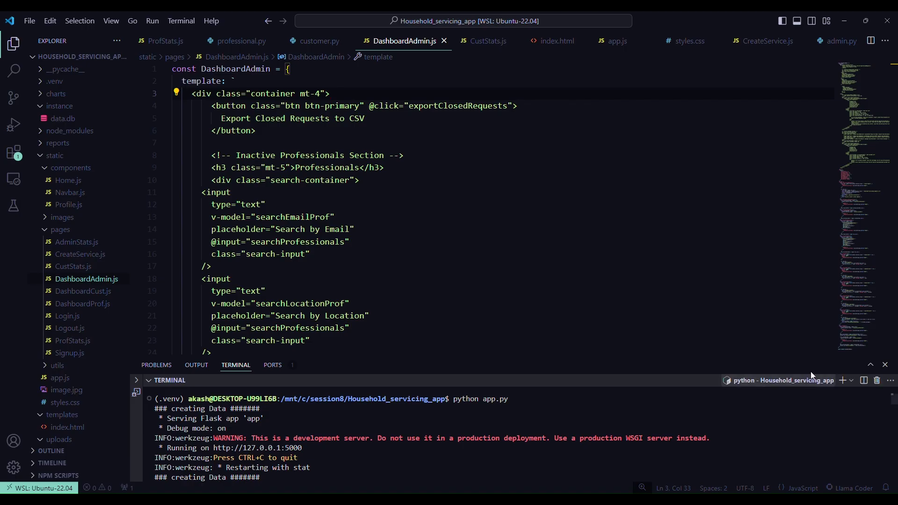
{"action": "left_click", "coordinate": [843, 380]}
{"action": "left_click", "coordinate": [843, 380]}
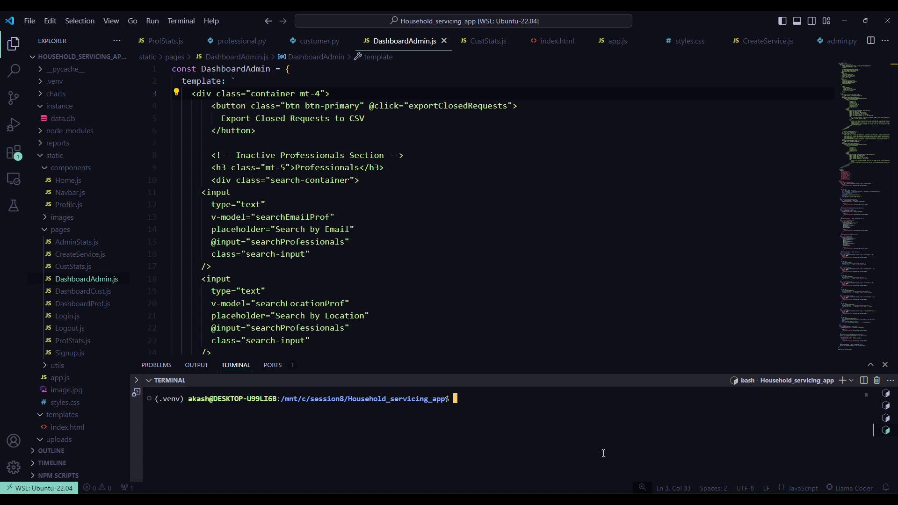
{"action": "type", "text": "deactivare"}
{"action": "key", "text": "BackSpace"}
{"action": "key", "text": "BackSpace"}
{"action": "type", "text": "te"}
{"action": "key", "text": "Return"}
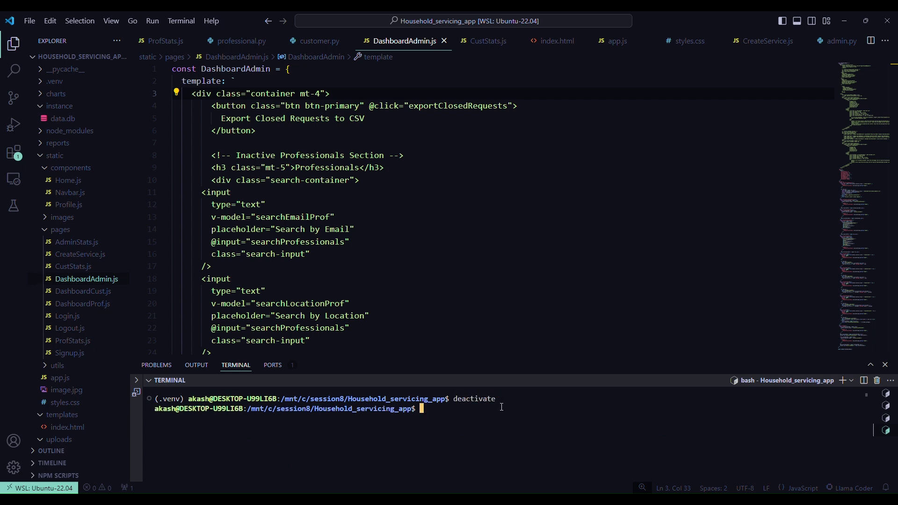
{"action": "type", "text": "redis-server"}
{"action": "key", "text": "Return"}
- Rerun the Celery worker command for app:celery_app in the virtual-environment terminal
{"action": "left_click", "coordinate": [885, 405]}
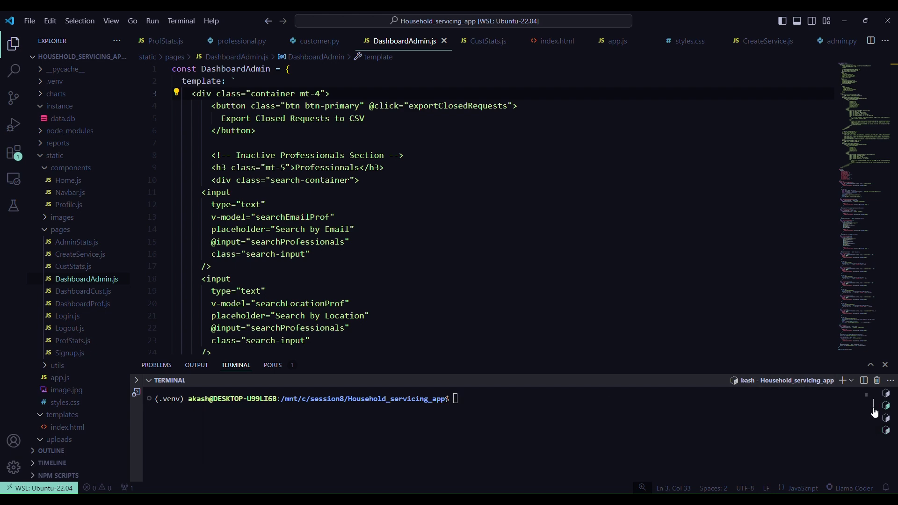
{"action": "key", "text": "Up"}
{"action": "key", "text": "Up"}
{"action": "key", "text": "Up"}
{"action": "key", "text": "Up"}
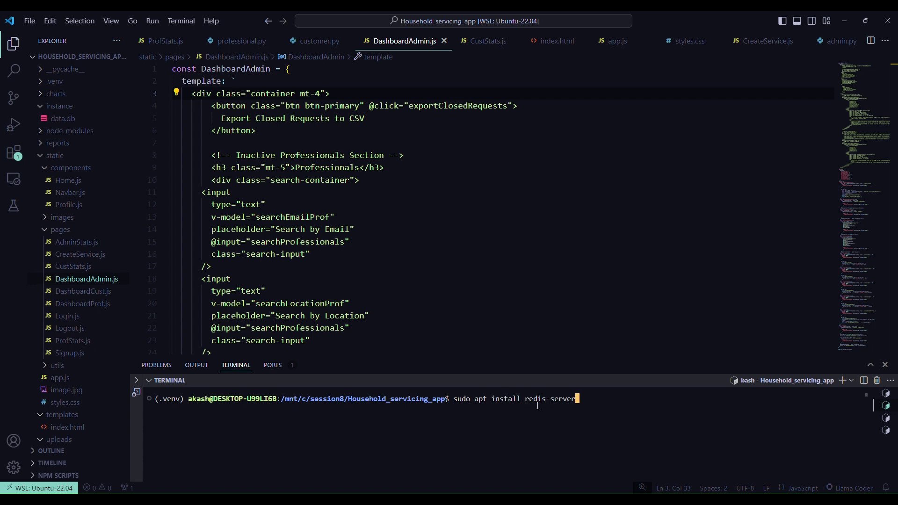
{"action": "key", "text": "Up"}
{"action": "key", "text": "Up"}
{"action": "key", "text": "Up"}
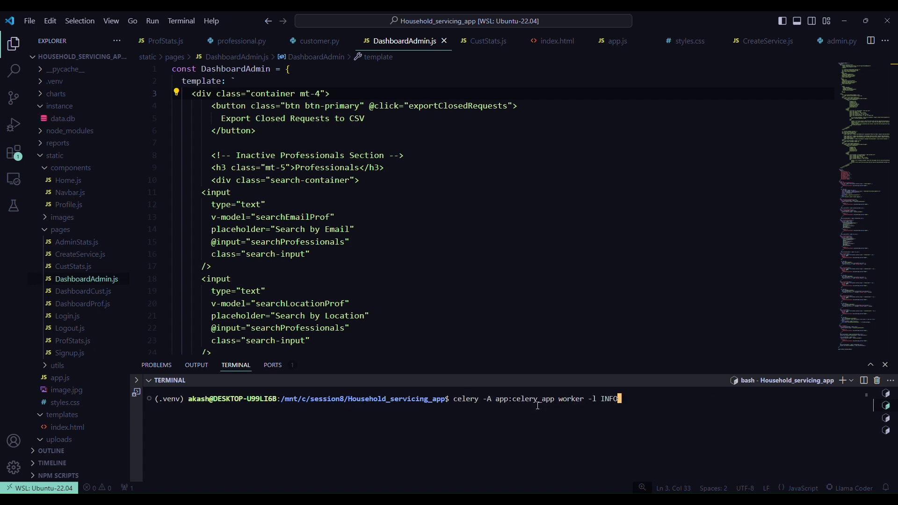
{"action": "key", "text": "Return"}
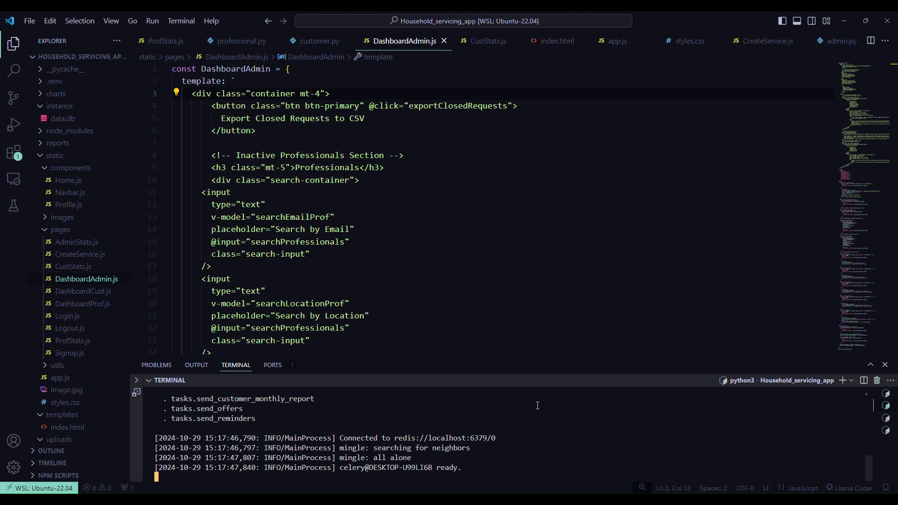
{"action": "scroll", "coordinate": [356, 408], "scroll_direction": "up", "scroll_amount": 1}
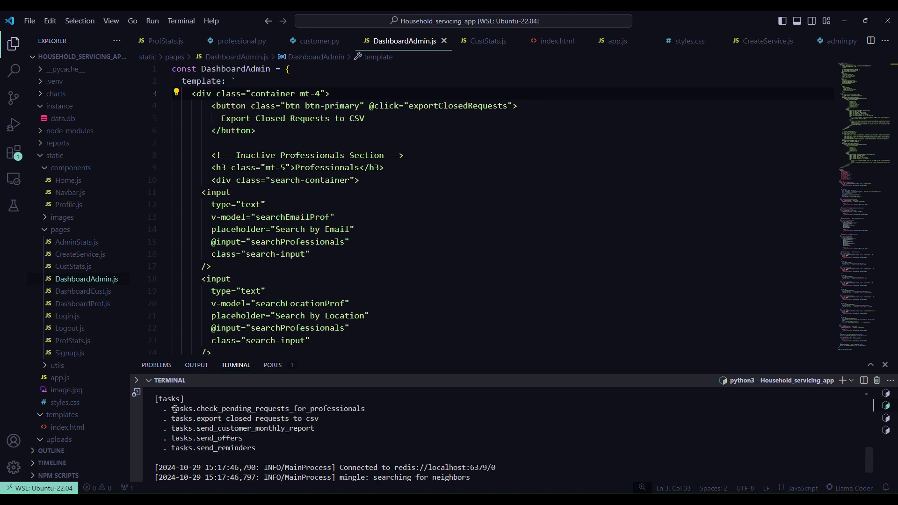
{"action": "left_click_drag", "start_coordinate": [175, 408], "coordinate": [236, 448]}
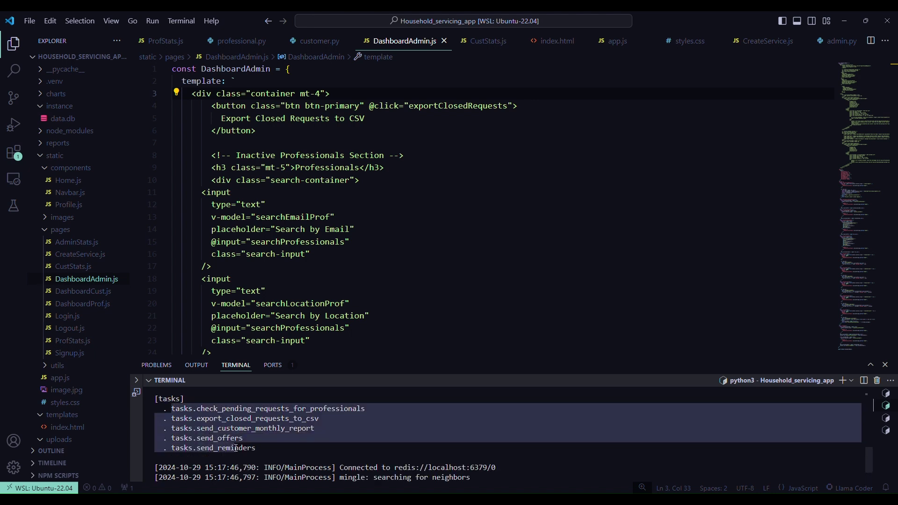
{"action": "left_click", "coordinate": [218, 399]}
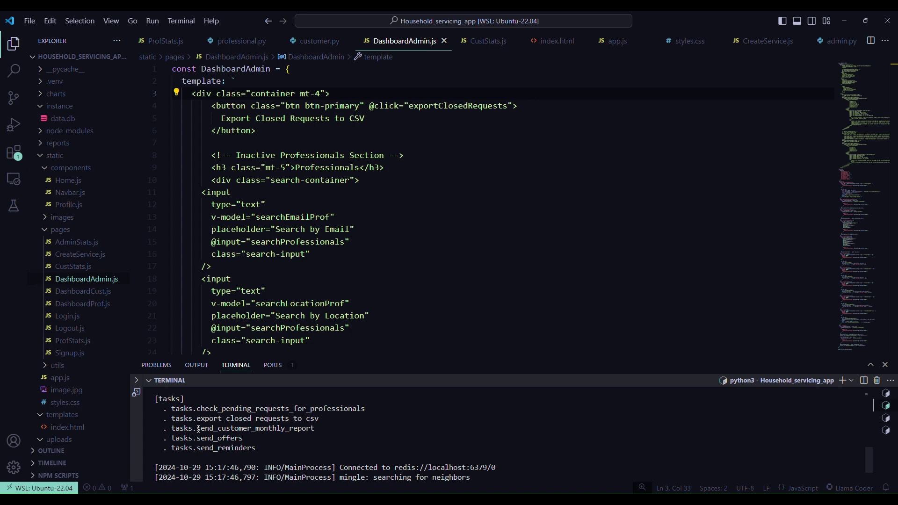
{"action": "left_click_drag", "start_coordinate": [197, 439], "coordinate": [248, 438]}
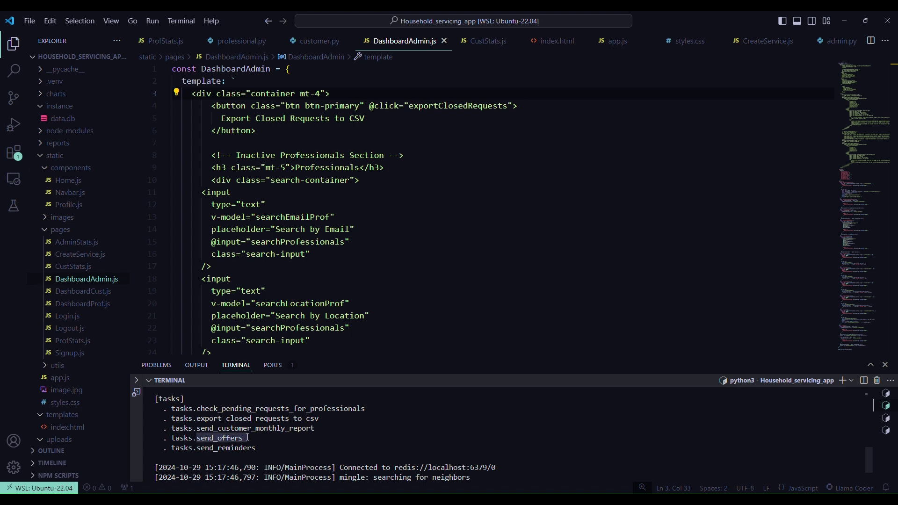
{"action": "left_click", "coordinate": [265, 439]}
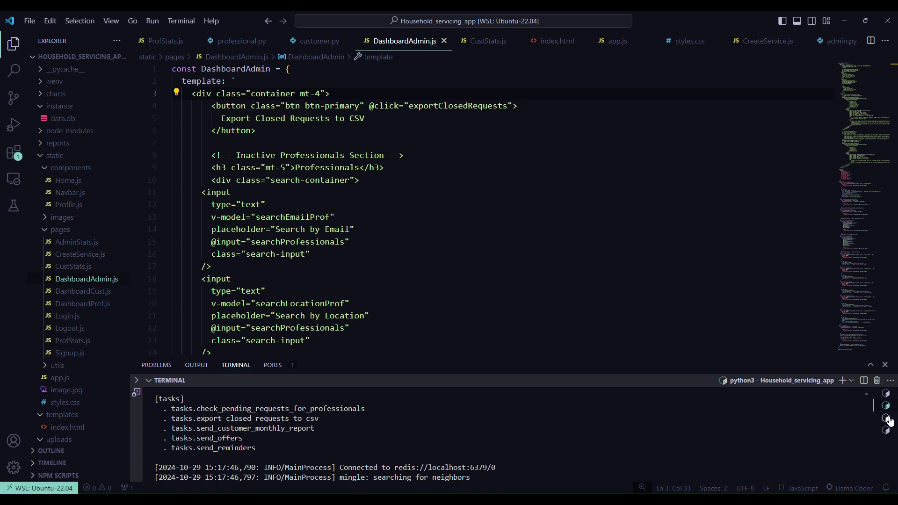
- In the spare bash terminal, run the recalled celery command with beat instead of worker
{"action": "left_click", "coordinate": [886, 419]}
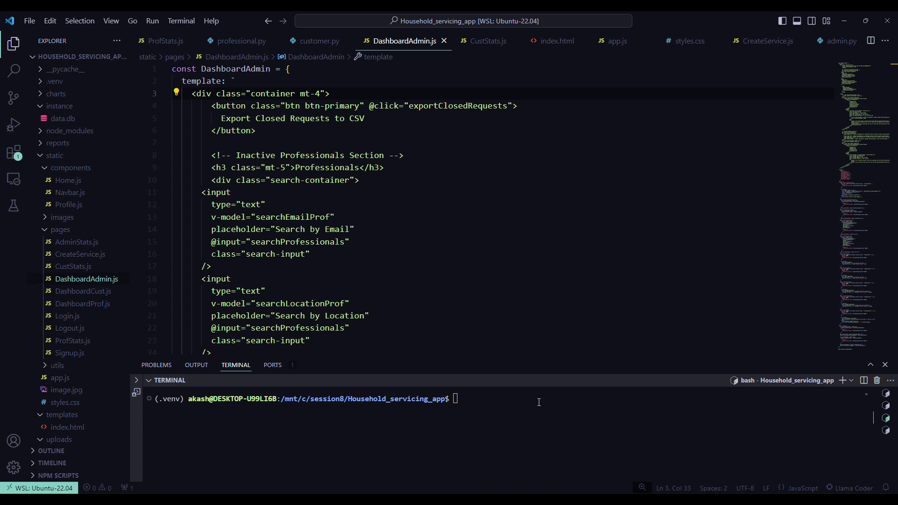
{"action": "key", "text": "Up"}
{"action": "key", "text": "Left"}
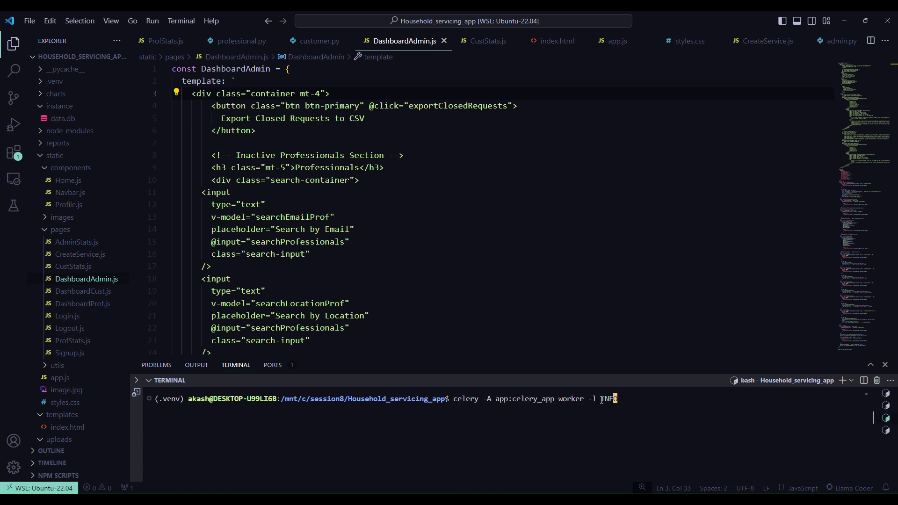
{"action": "key", "text": "Left"}
{"action": "key", "text": "Left"}
{"action": "key", "text": "Left"}
{"action": "key", "text": "Left"}
{"action": "key", "text": "Left"}
{"action": "key", "text": "Left"}
{"action": "key", "text": "Left"}
{"action": "key", "text": "BackSpace"}
{"action": "key", "text": "BackSpace"}
{"action": "key", "text": "BackSpace"}
{"action": "key", "text": "BackSpace"}
{"action": "key", "text": "BackSpace"}
{"action": "type", "text": "beat"}
{"action": "key", "text": "Return"}
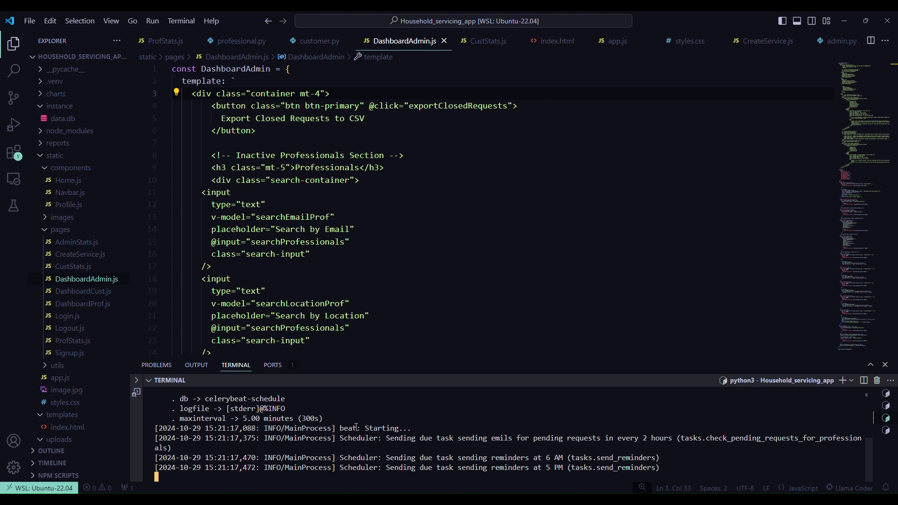
- Highlight the beat starting message and its 6 AM and 5 PM reminder schedule lines
{"action": "left_click_drag", "start_coordinate": [339, 427], "coordinate": [429, 428]}
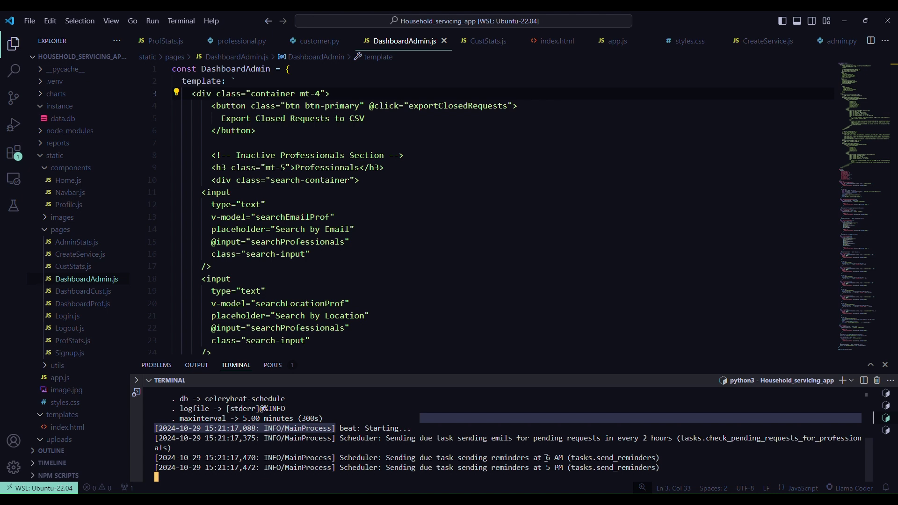
{"action": "left_click_drag", "start_coordinate": [466, 457], "coordinate": [563, 459]}
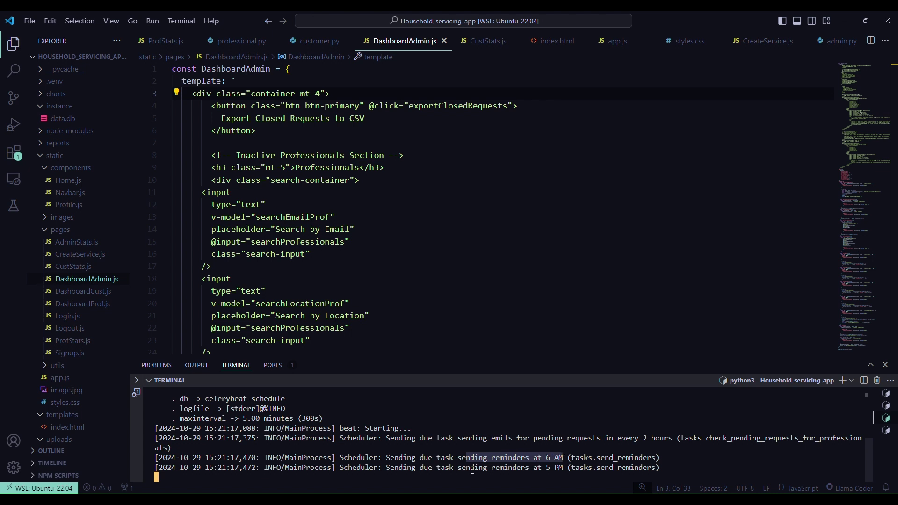
{"action": "left_click_drag", "start_coordinate": [470, 468], "coordinate": [565, 467]}
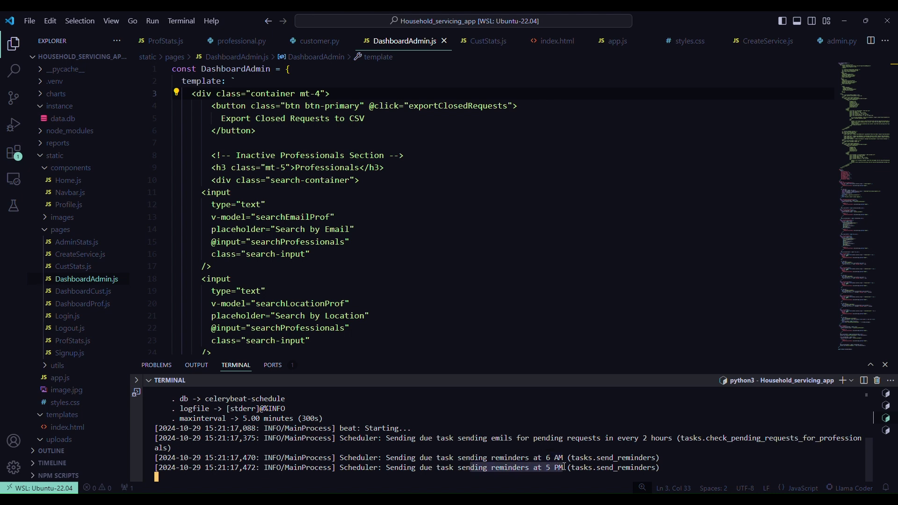
{"action": "left_click", "coordinate": [599, 452]}
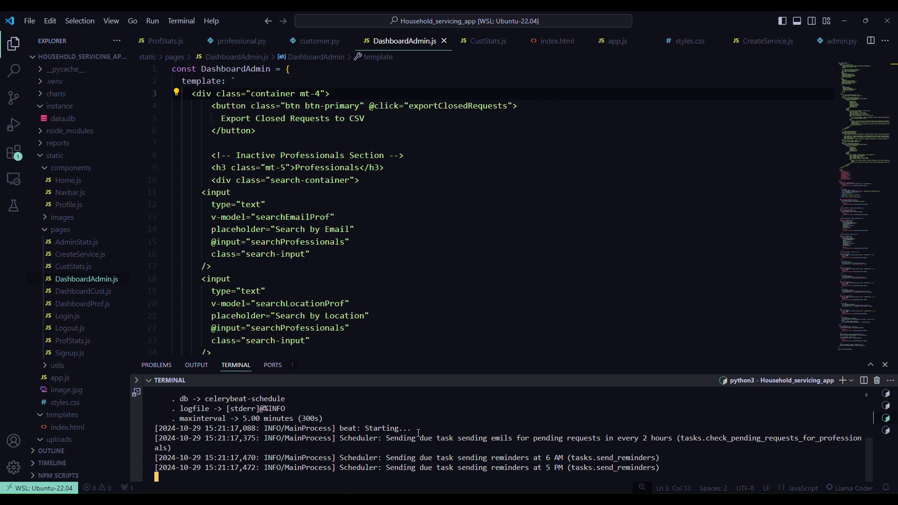
- In the worker's terminal, highlight the send_reminders task name and its received entry
{"action": "key", "text": "ctrl+Page_Up"}
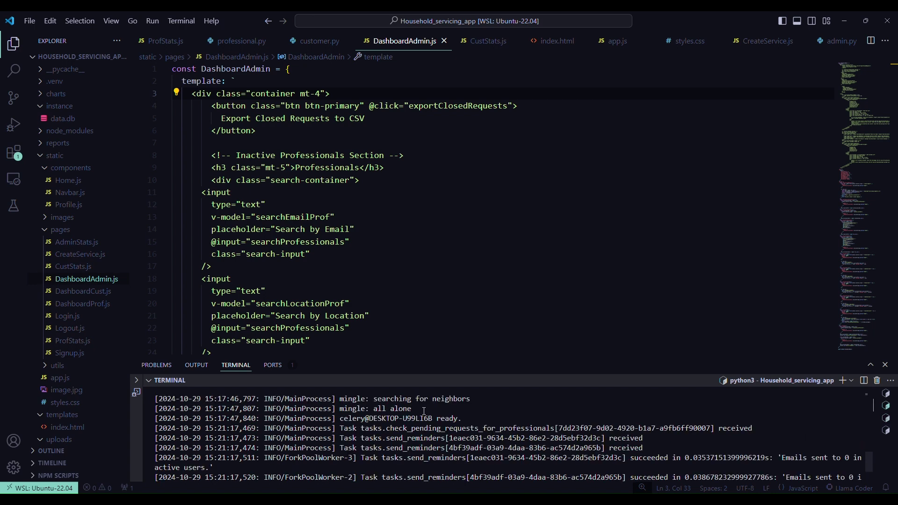
{"action": "left_click_drag", "start_coordinate": [386, 438], "coordinate": [450, 439]}
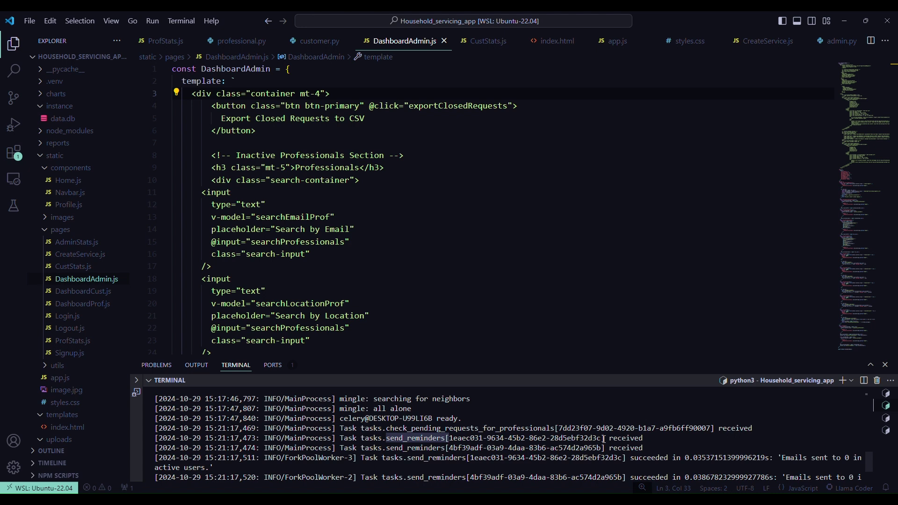
{"action": "left_click_drag", "start_coordinate": [604, 440], "coordinate": [649, 439]}
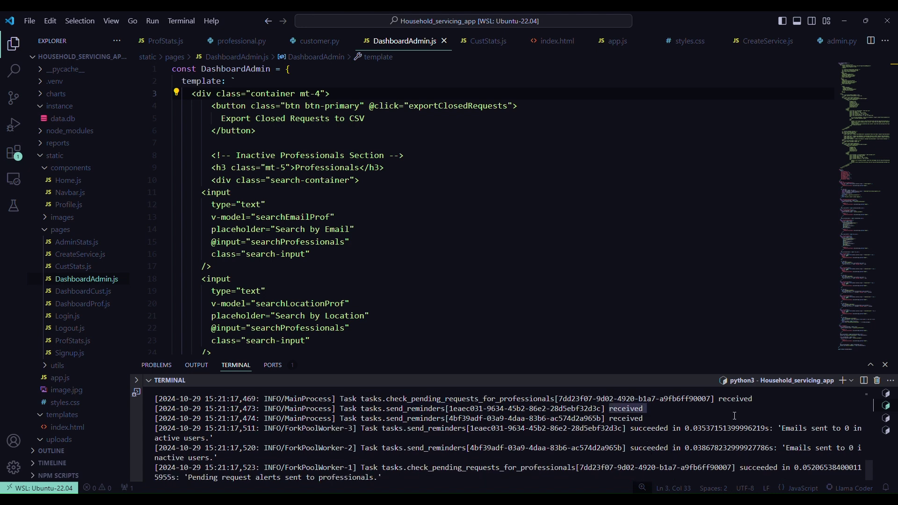